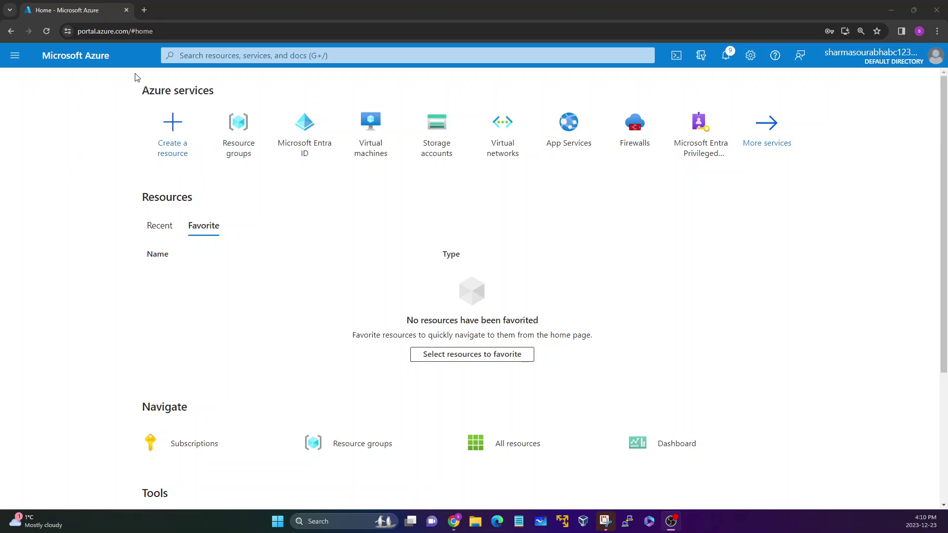
- Search for "entra id", open the Groups list of Microsoft Entra ID, and start a new group
left_click(82, 37)
left_click(88, 104)
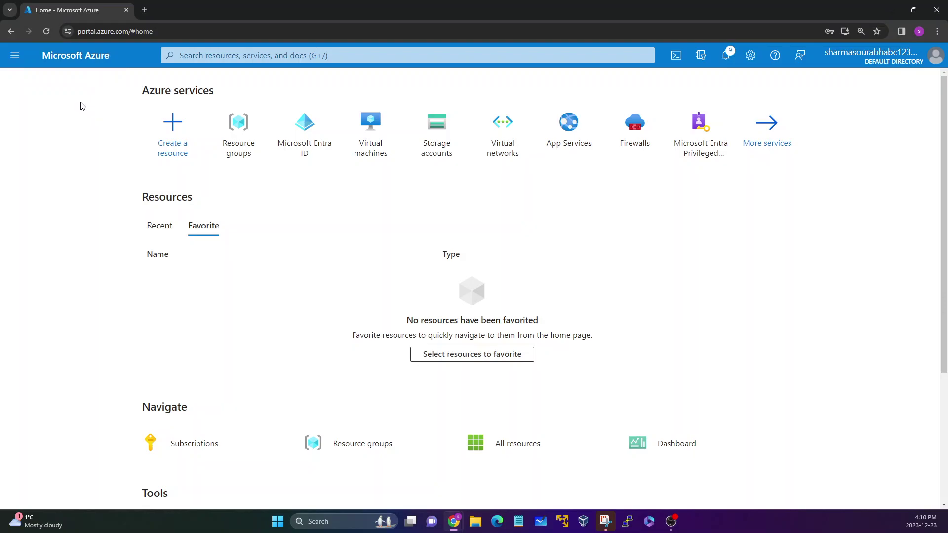
left_click(228, 49)
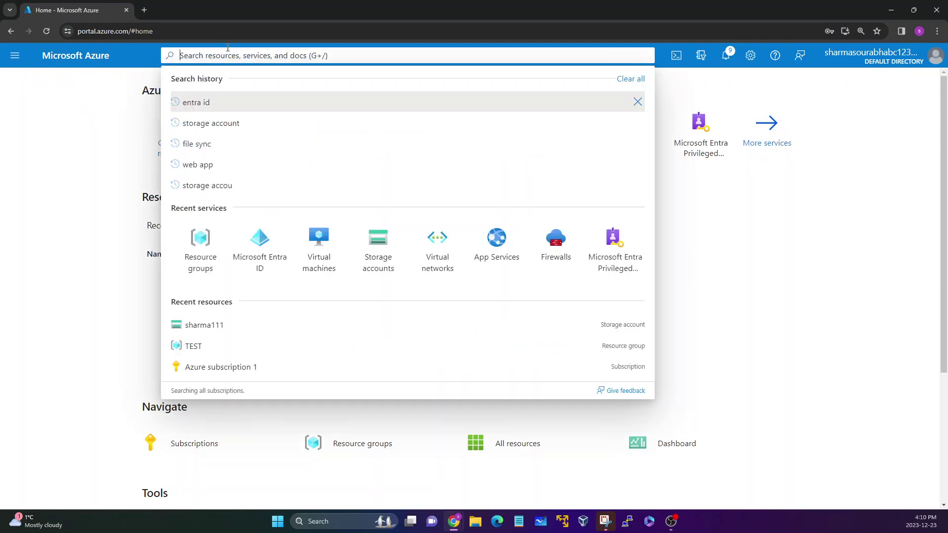
type("entra id")
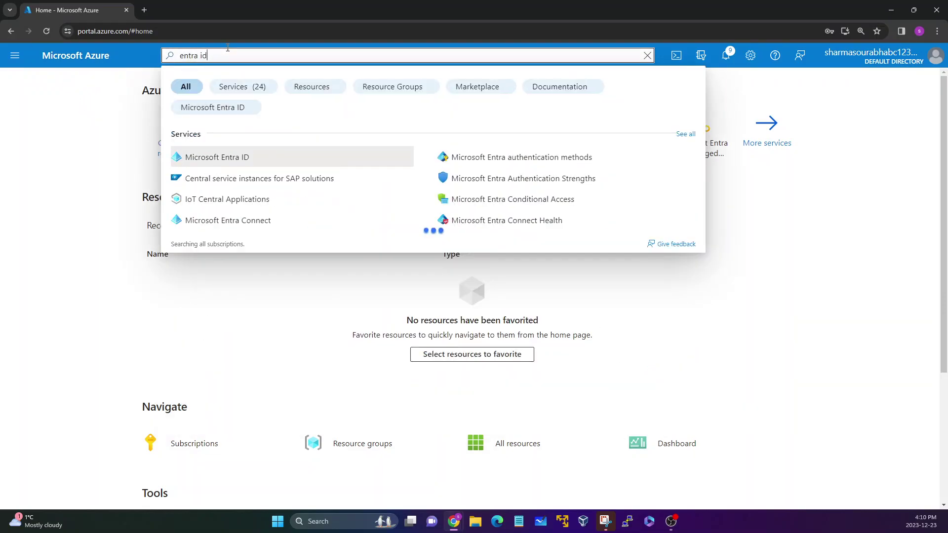
left_click(239, 157)
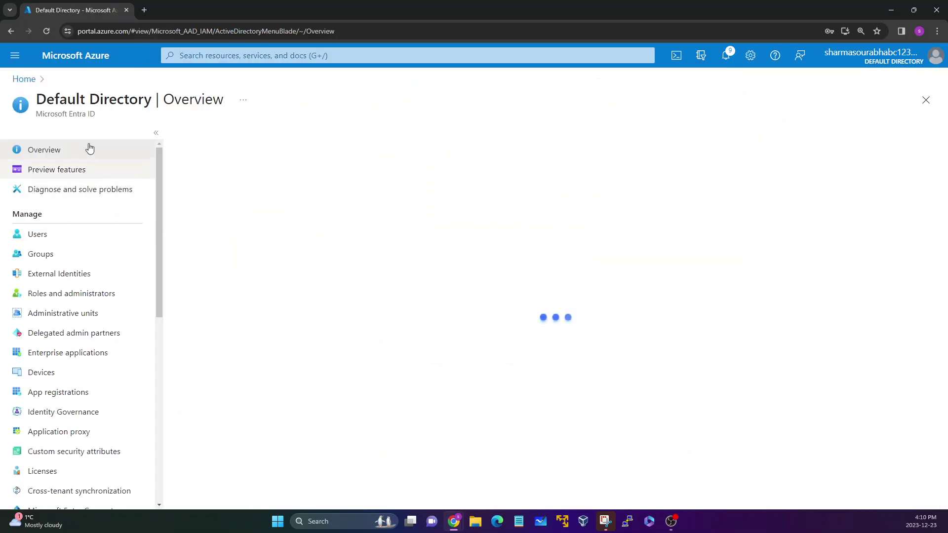
left_click(51, 261)
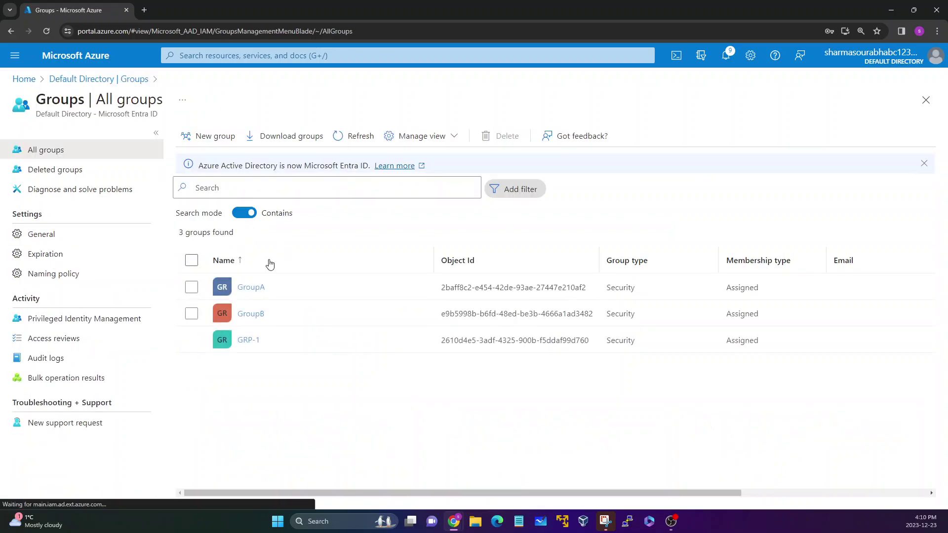
left_click_drag(190, 364, 197, 285)
left_click(237, 380)
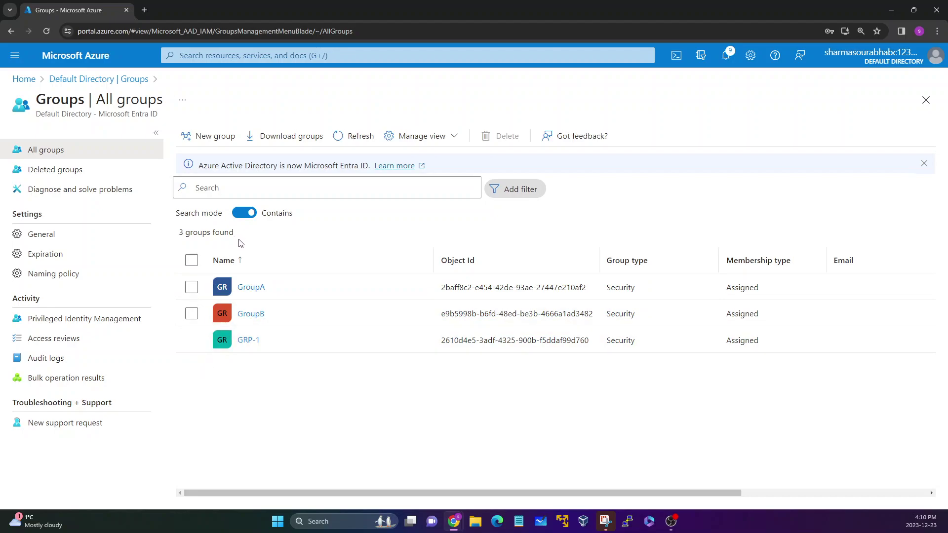
left_click(213, 134)
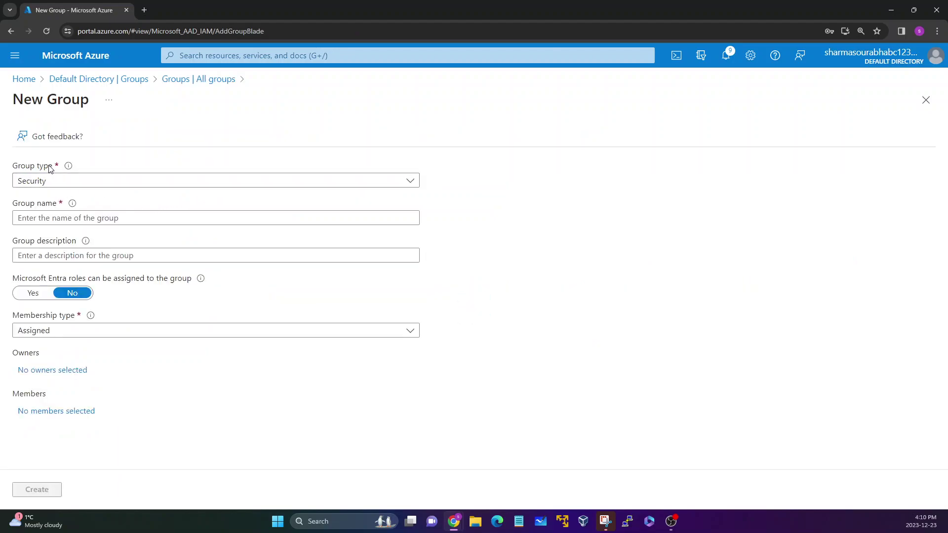
- Try the Microsoft 365 group type for the new group and return it to Security
left_click(157, 178)
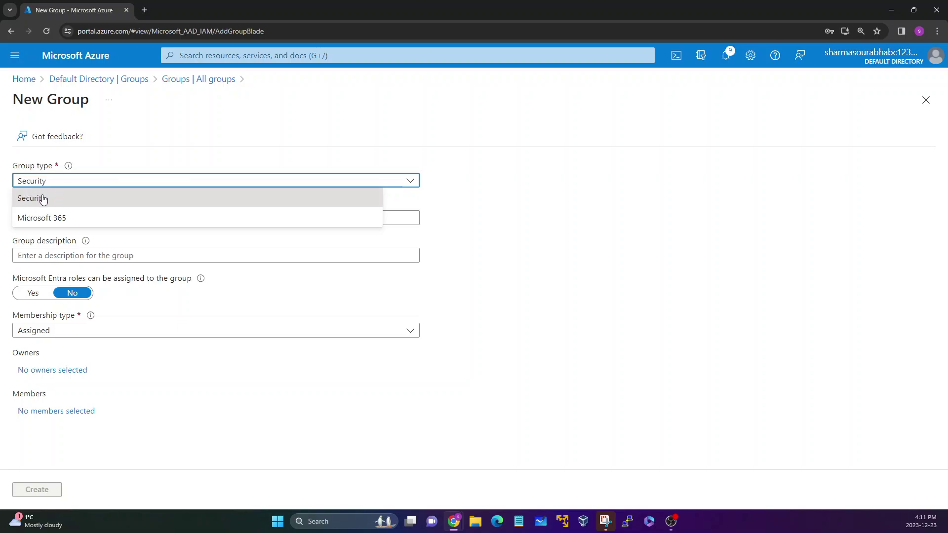
left_click(67, 225)
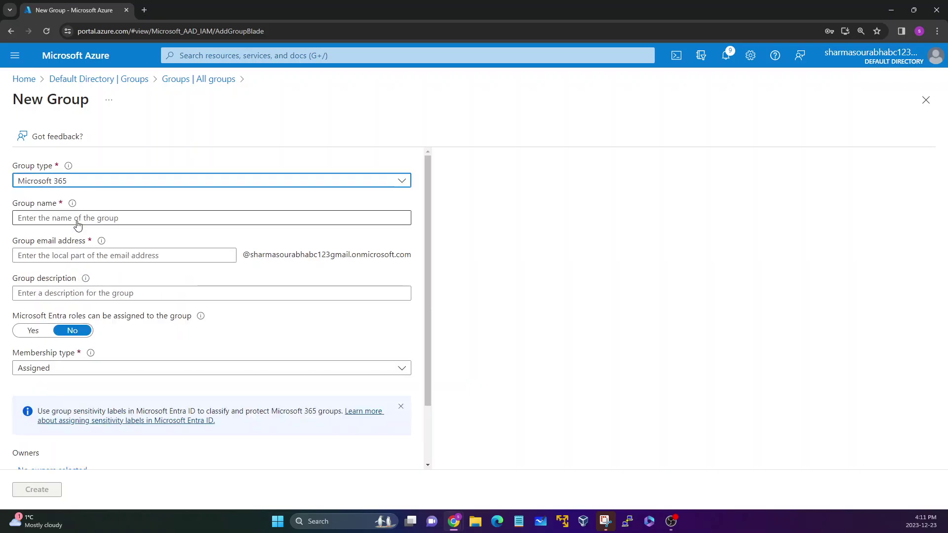
left_click(104, 187)
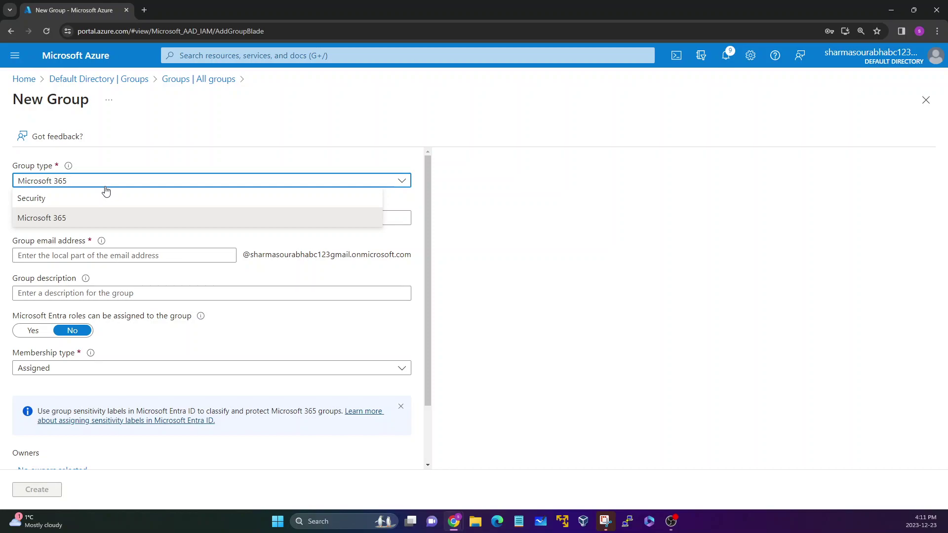
left_click(42, 197)
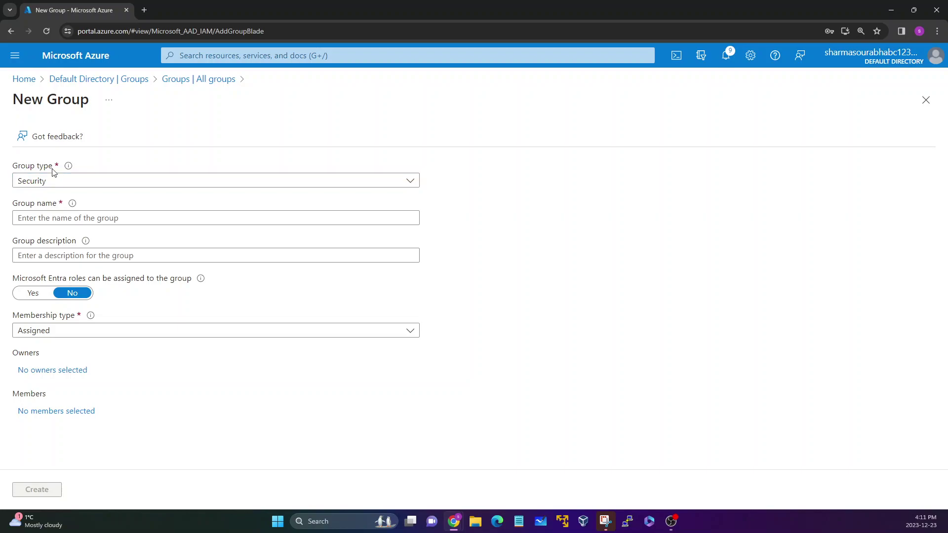
- Keep Security as the group type and name the group New_Group
left_click(52, 182)
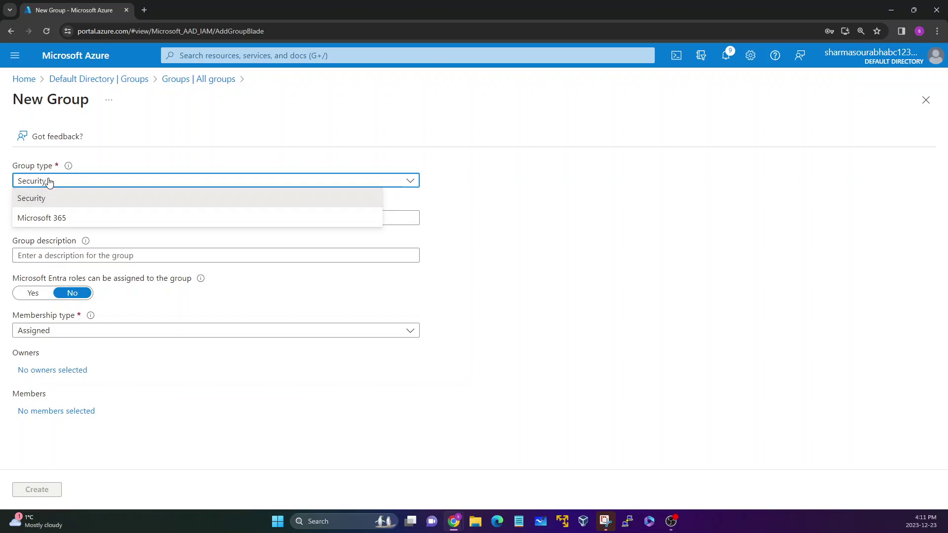
left_click(13, 168)
left_click(48, 184)
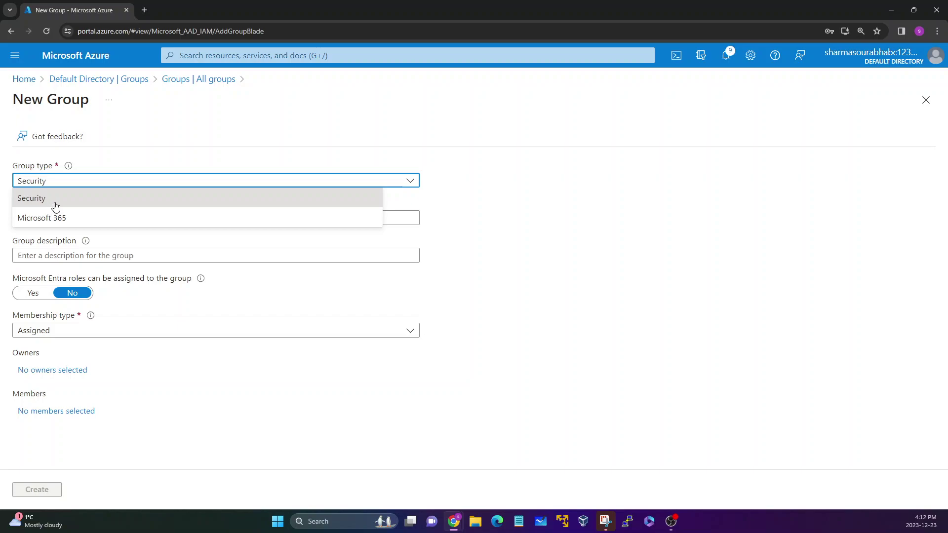
left_click(50, 198)
left_click(61, 217)
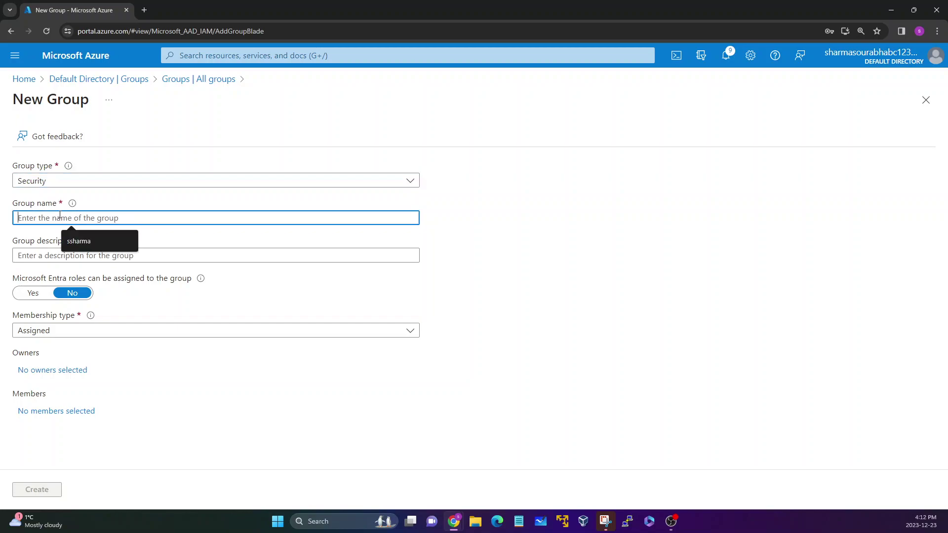
type("New_Group")
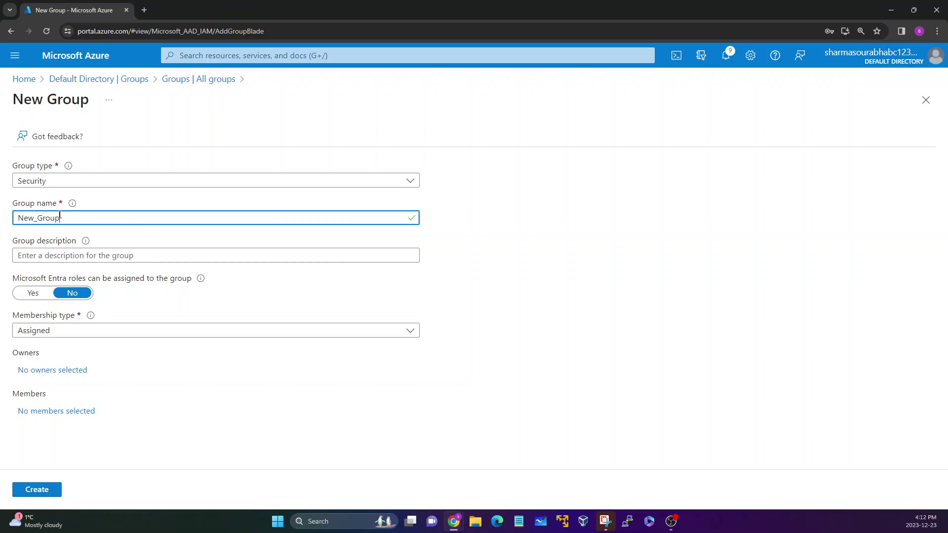
left_click(153, 261)
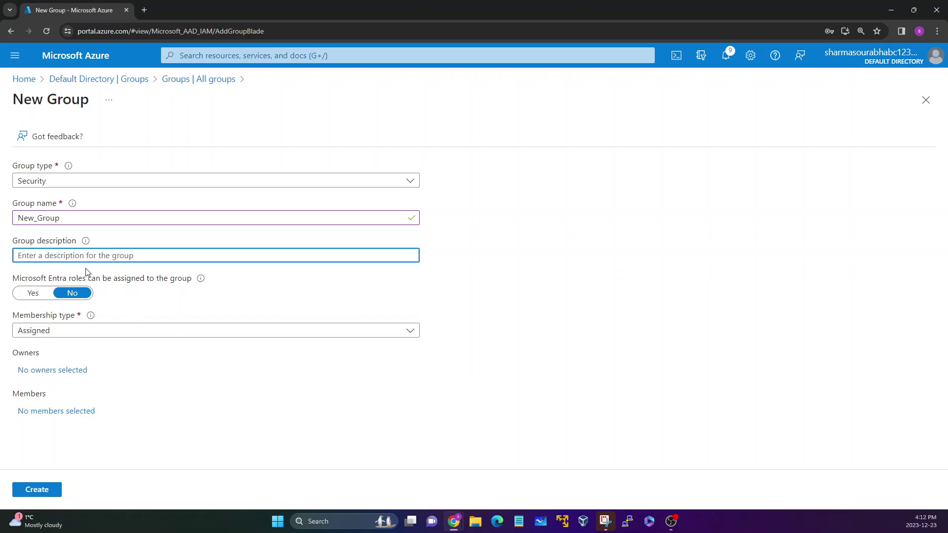
- Try allowing Microsoft Entra roles to be assigned to the group, and set the option back to No
left_click(38, 279)
left_click_drag(14, 281, 195, 284)
left_click(166, 282)
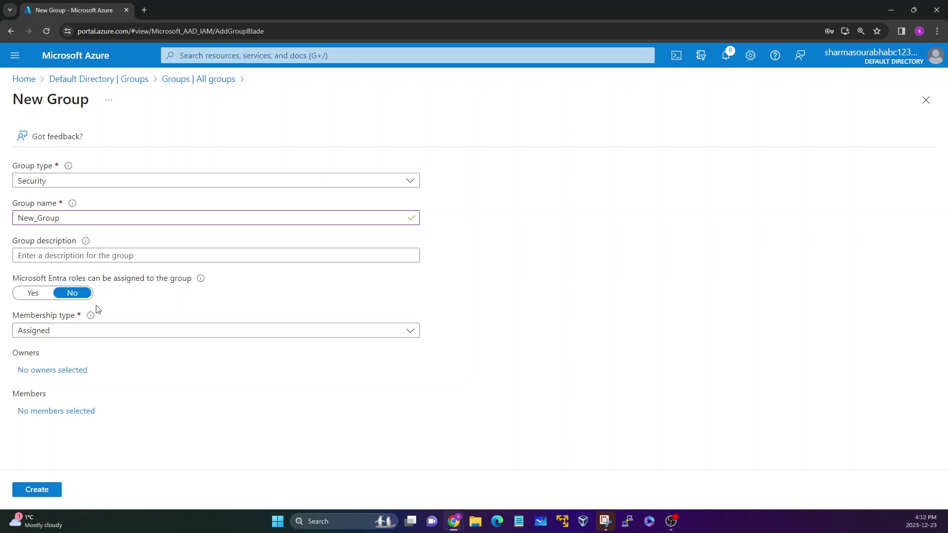
left_click(38, 294)
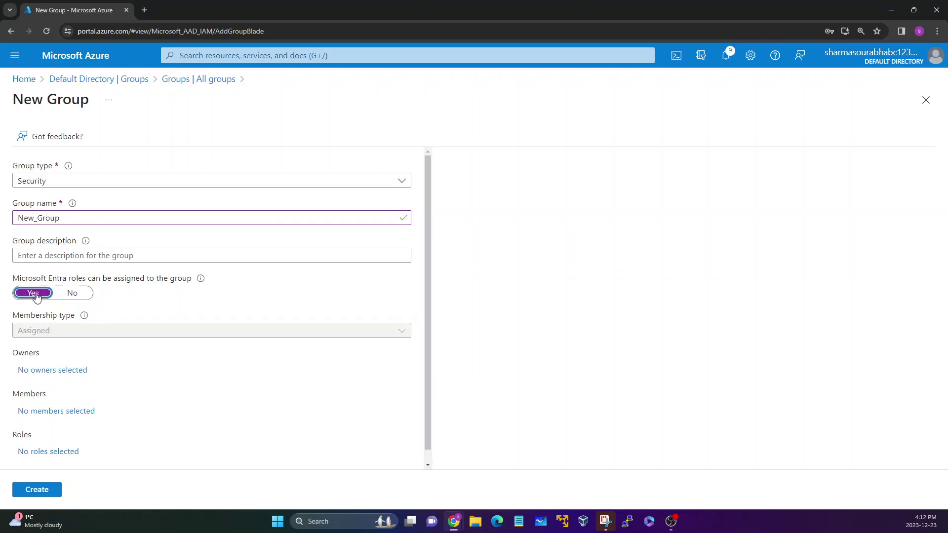
left_click(118, 332)
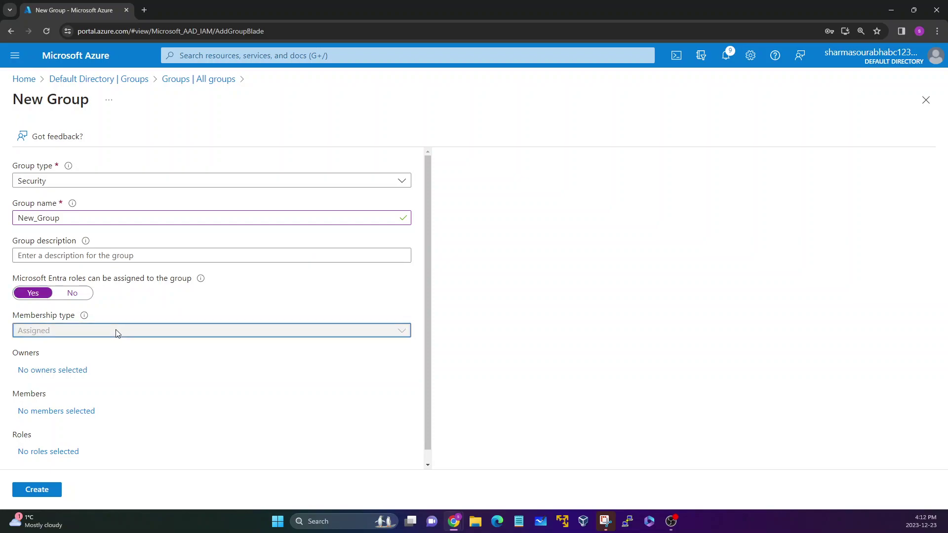
left_click(73, 295)
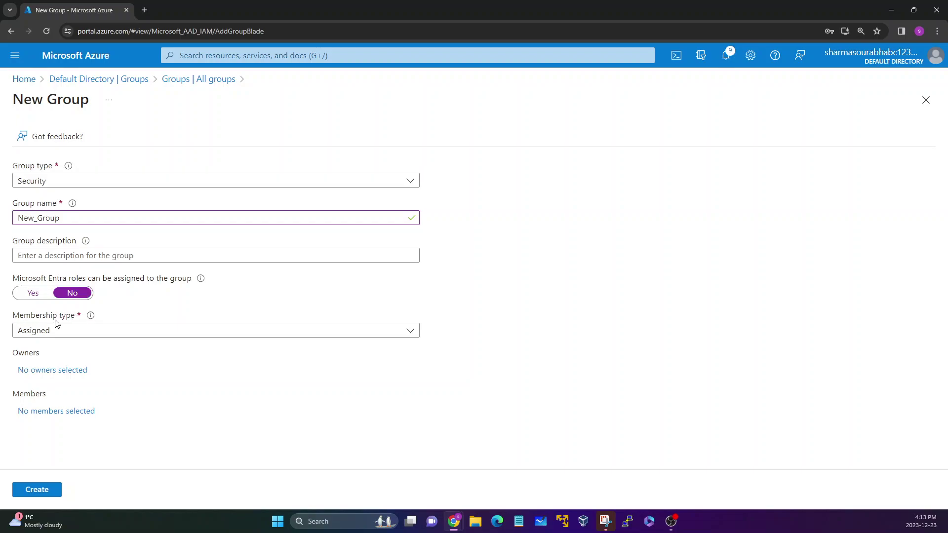
- Keep Assigned as the membership type and create the group without selecting owners or members
left_click(41, 332)
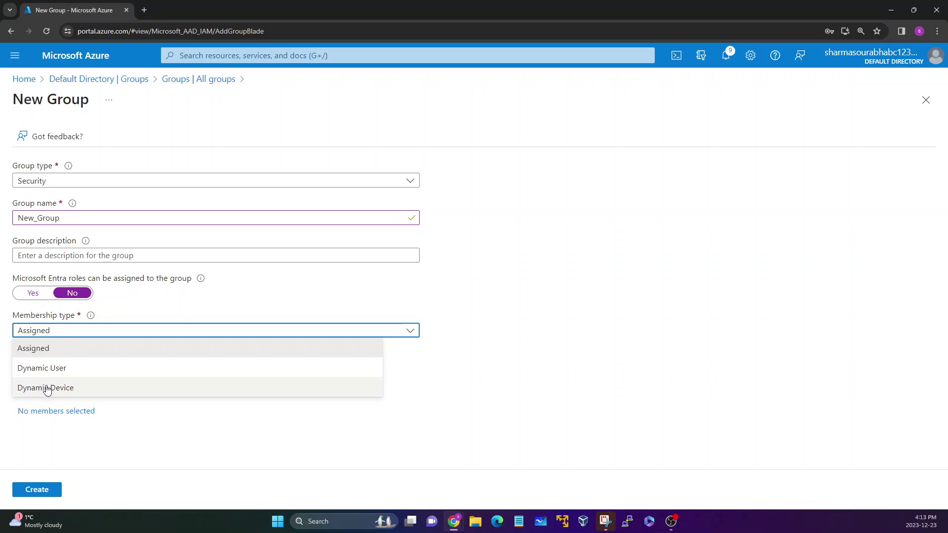
left_click(47, 351)
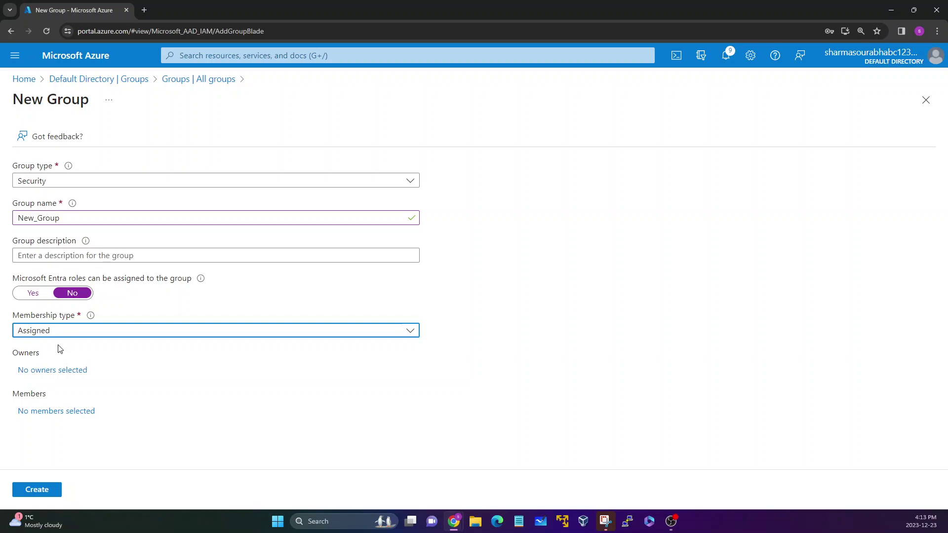
left_click_drag(8, 355, 99, 371)
left_click(6, 372)
left_click(98, 371)
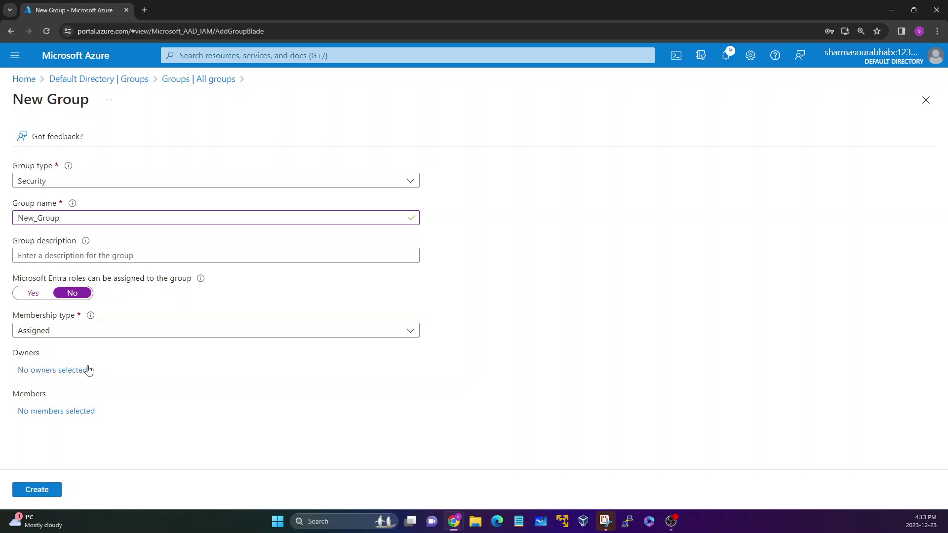
left_click_drag(13, 398, 47, 400)
left_click(48, 399)
left_click(35, 488)
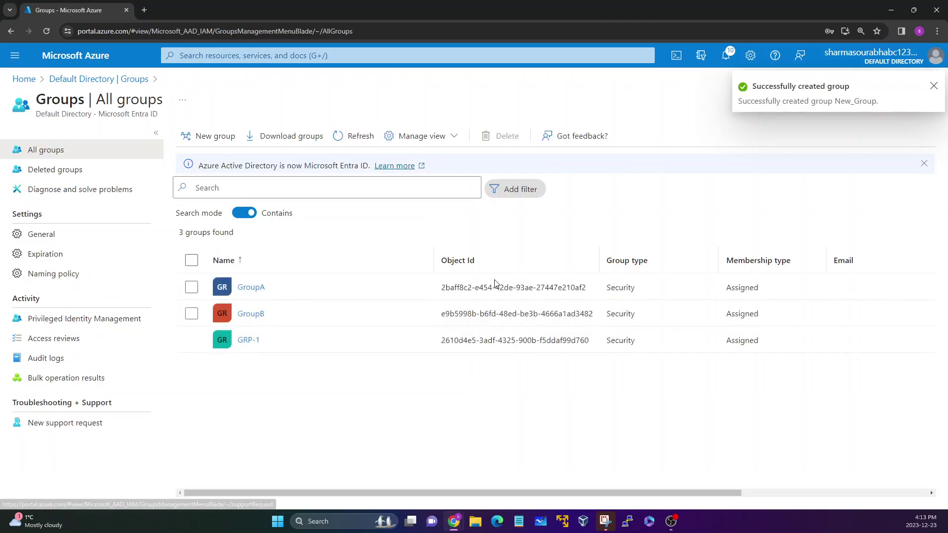
- Refresh the list of all groups and check the overview of New_Group
left_click(362, 136)
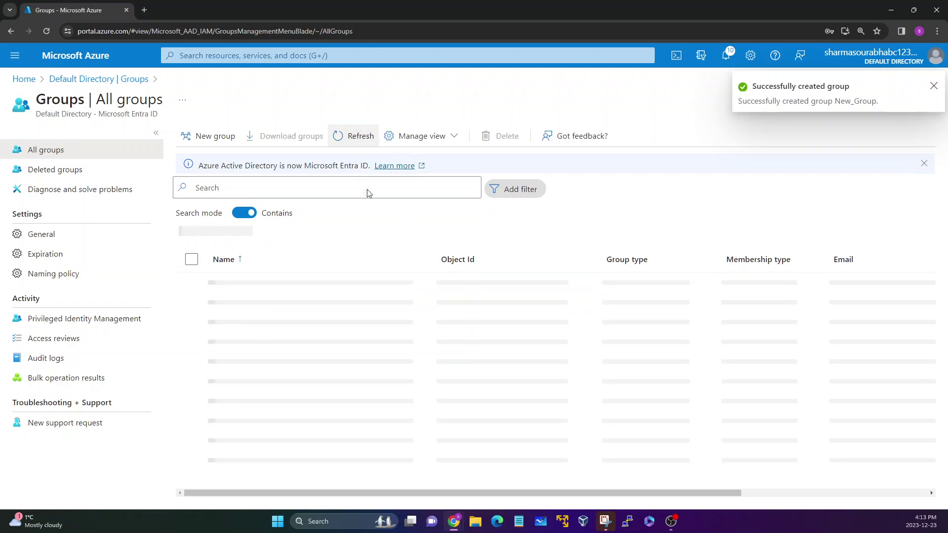
left_click(257, 367)
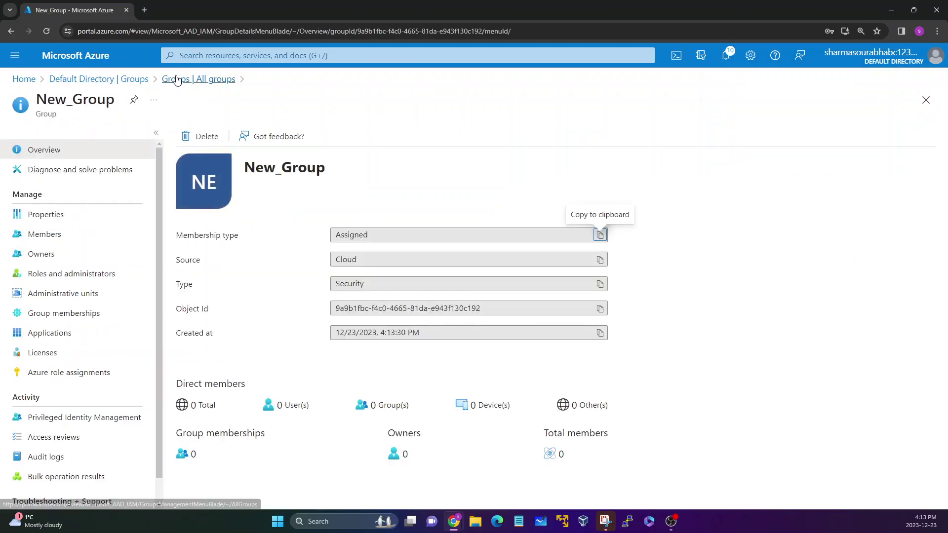
left_click(199, 79)
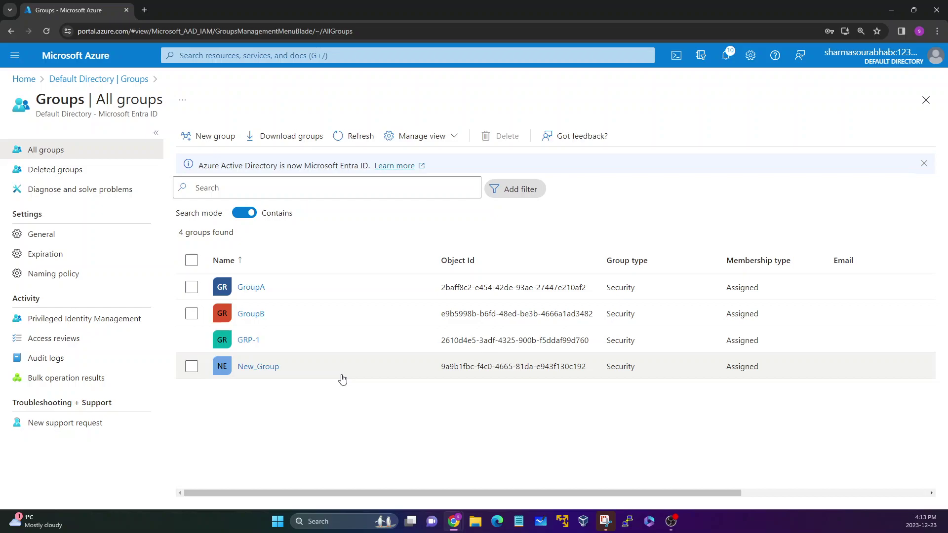
left_click(217, 142)
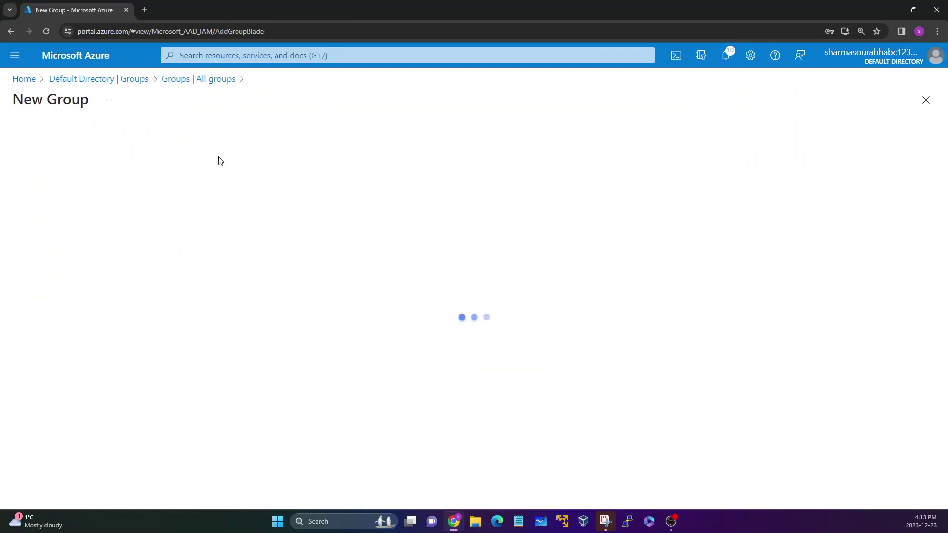
left_click(148, 182)
left_click(112, 215)
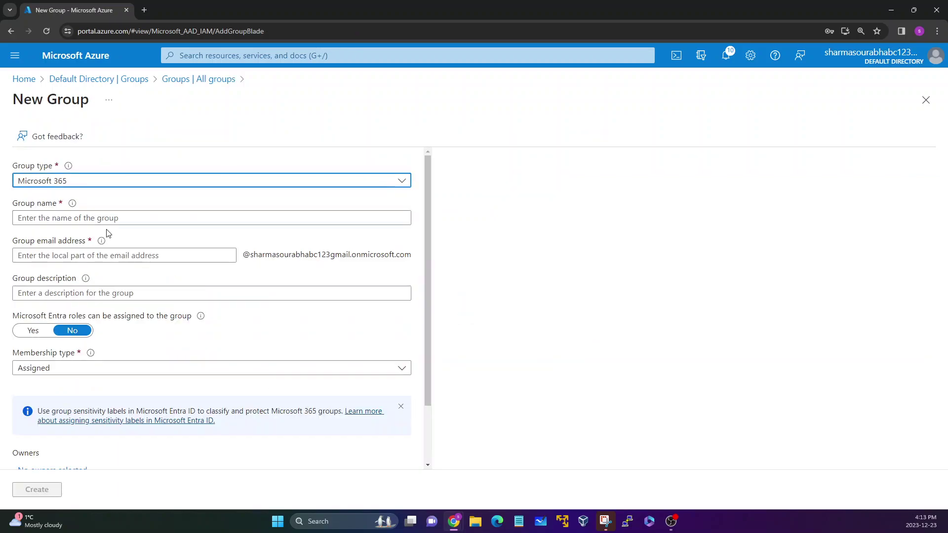
left_click(29, 253)
left_click_drag(10, 241, 87, 243)
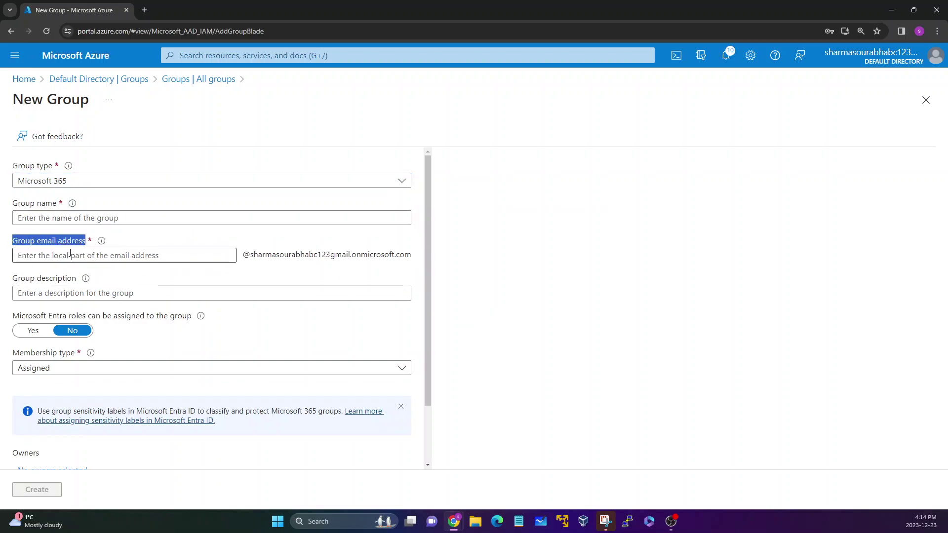
left_click(75, 253)
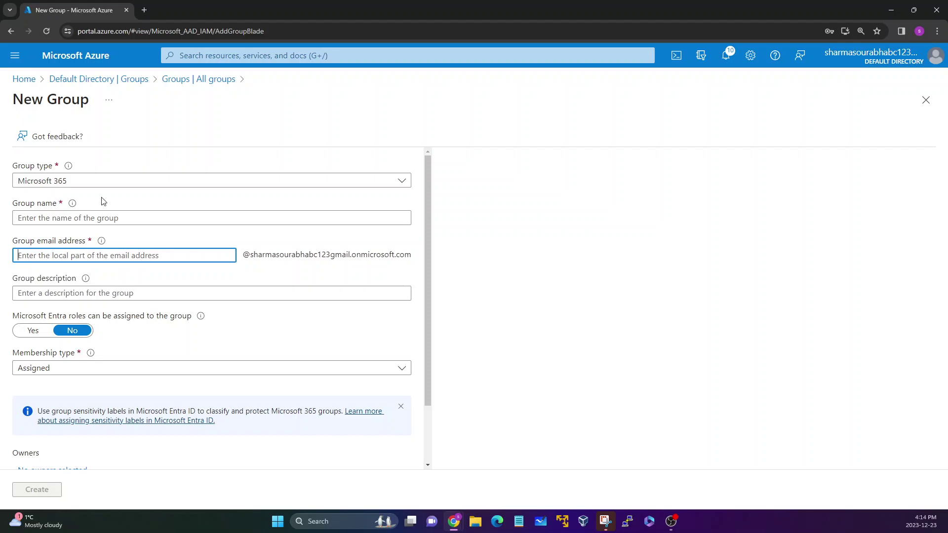
left_click(179, 82)
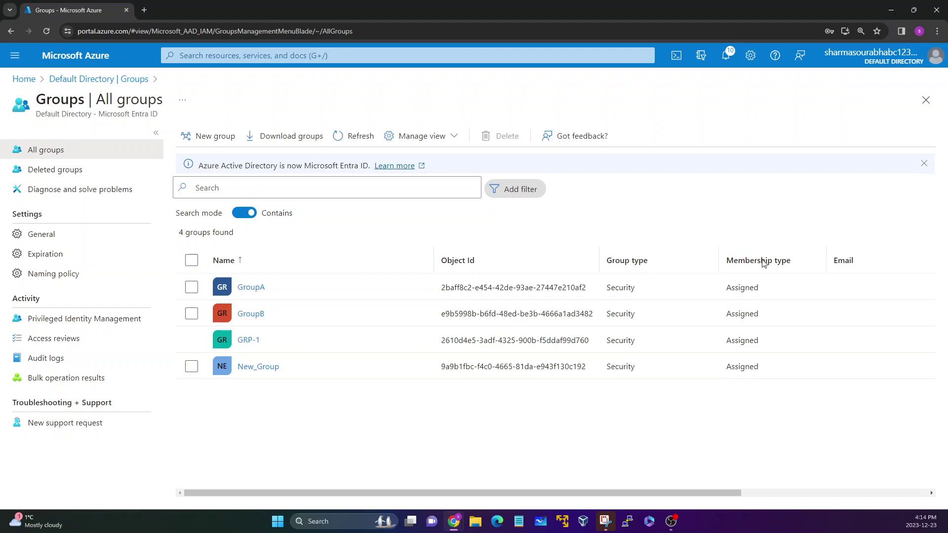
- Open New_Group from the list of all groups
left_click(766, 366)
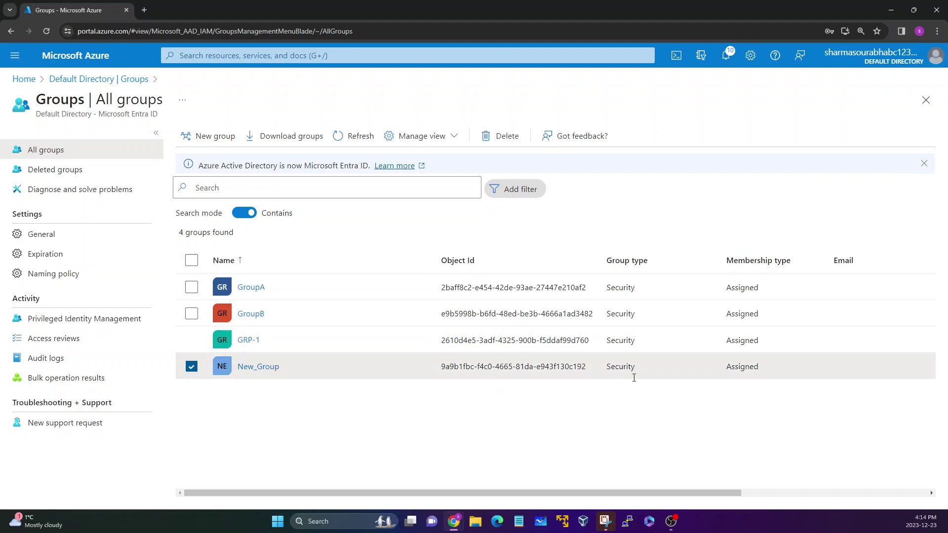
left_click(257, 418)
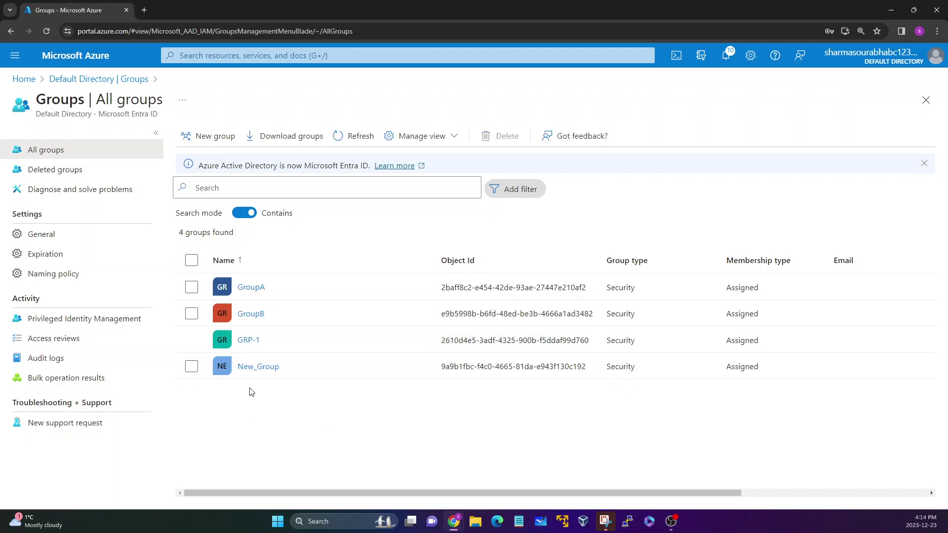
left_click(258, 374)
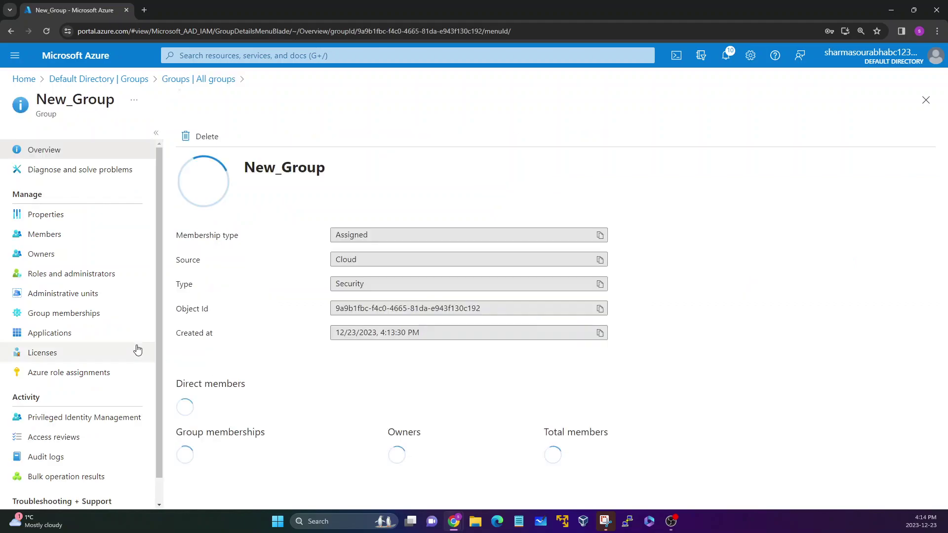
- Add USER-A and the other listed user to New_Group as direct members, and refresh the member list
left_click(65, 236)
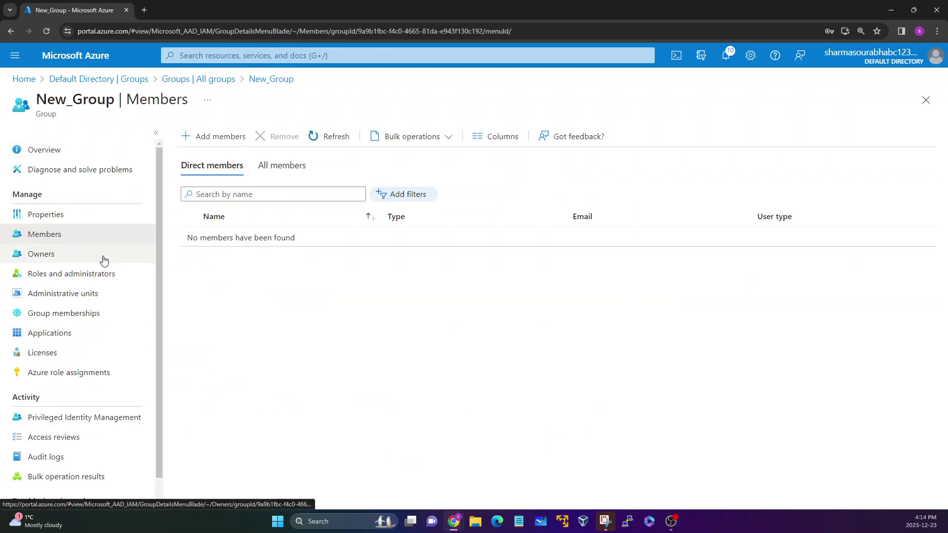
left_click(190, 137)
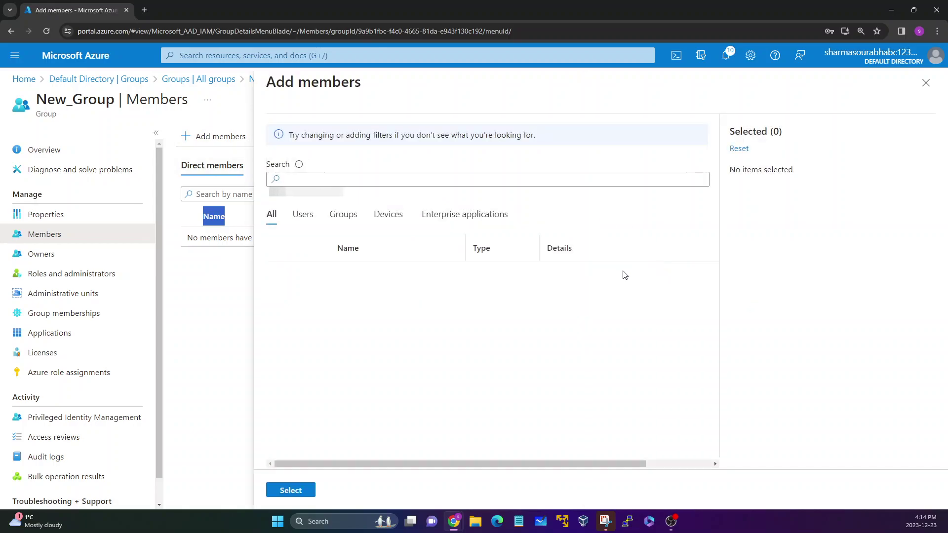
left_click(303, 216)
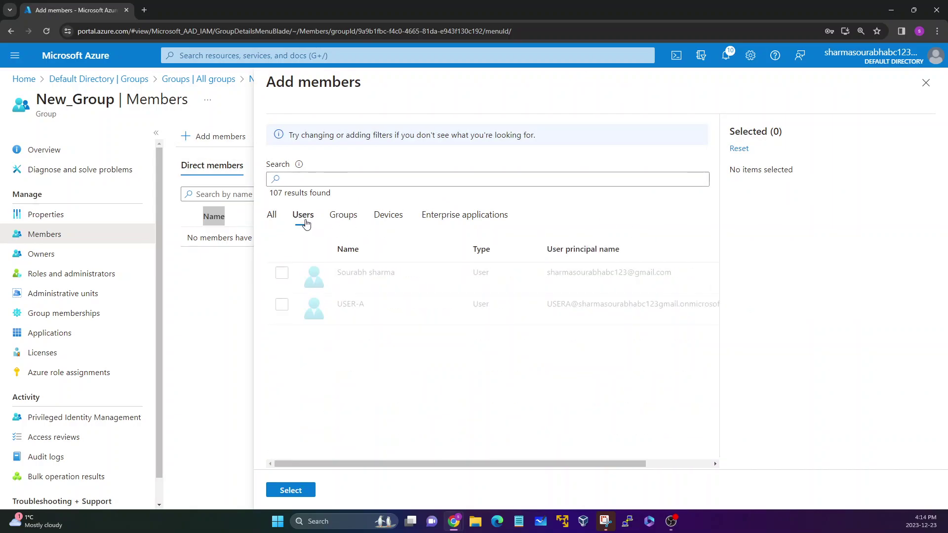
left_click(283, 305)
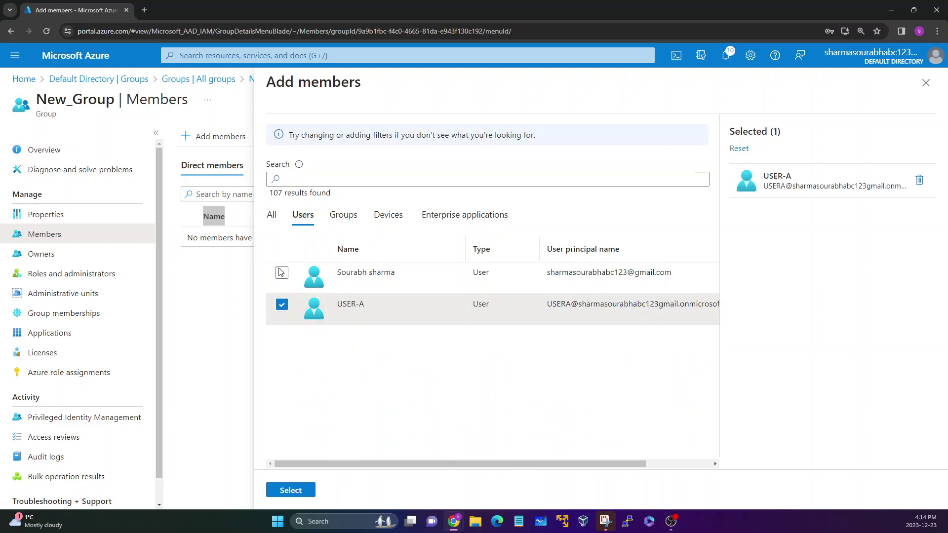
left_click(283, 306)
left_click(282, 273)
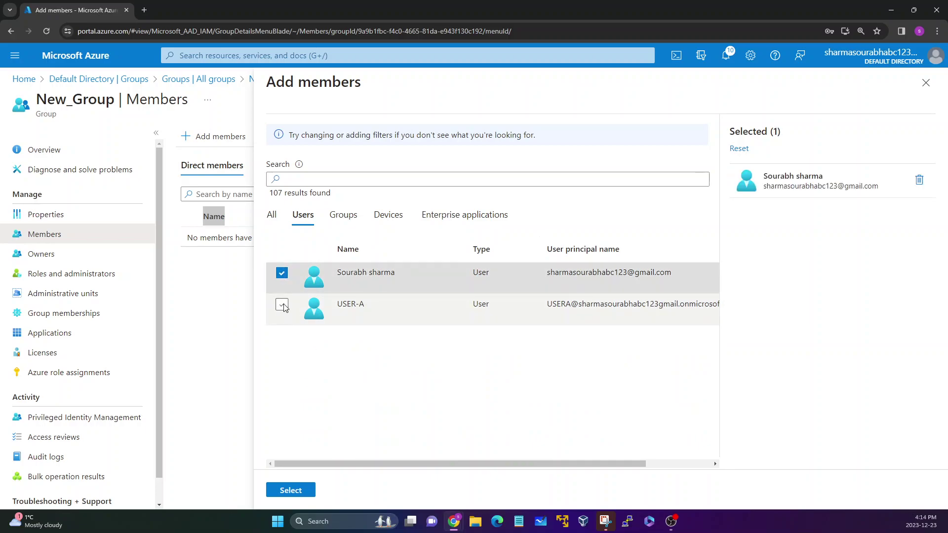
left_click(281, 304)
left_click(279, 490)
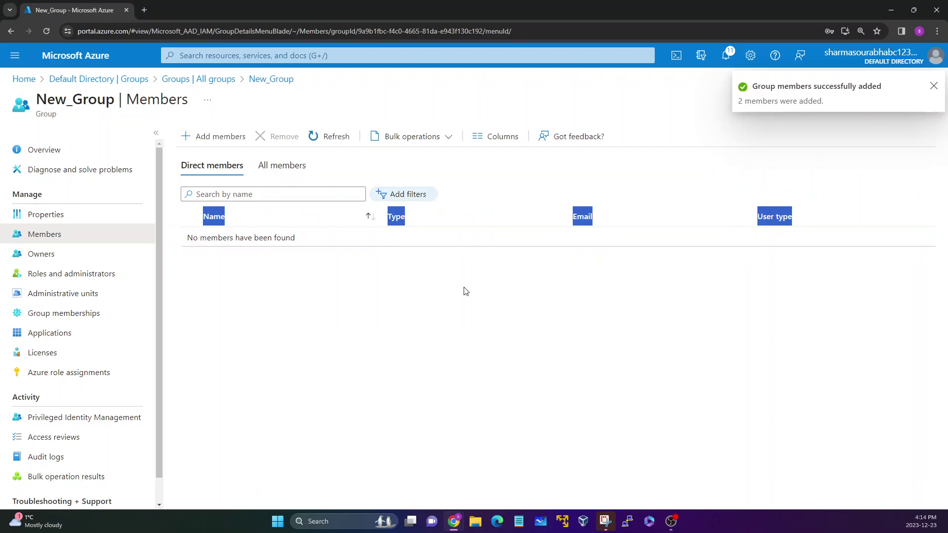
left_click(326, 143)
- Reopen New_Group from the list of all groups and examine the group type and membership type options in its properties
left_click(226, 80)
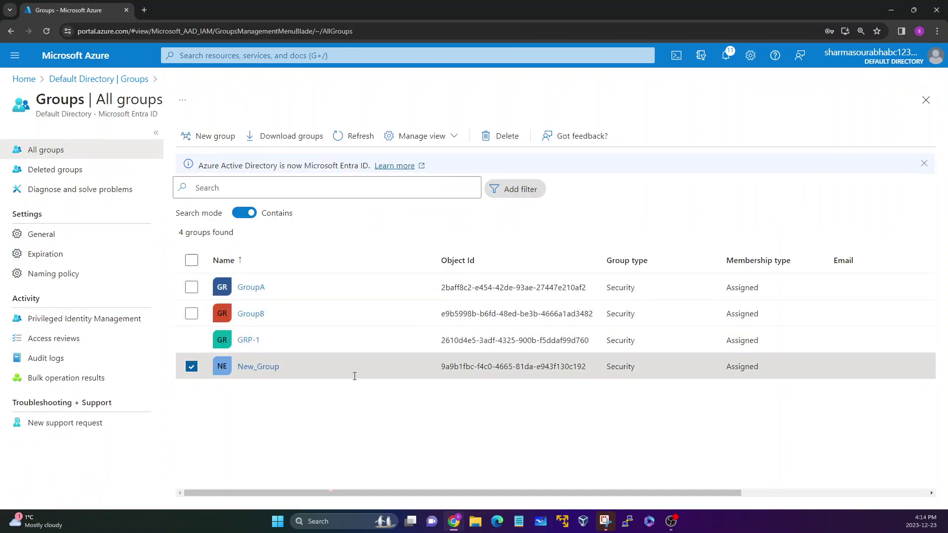
left_click(265, 367)
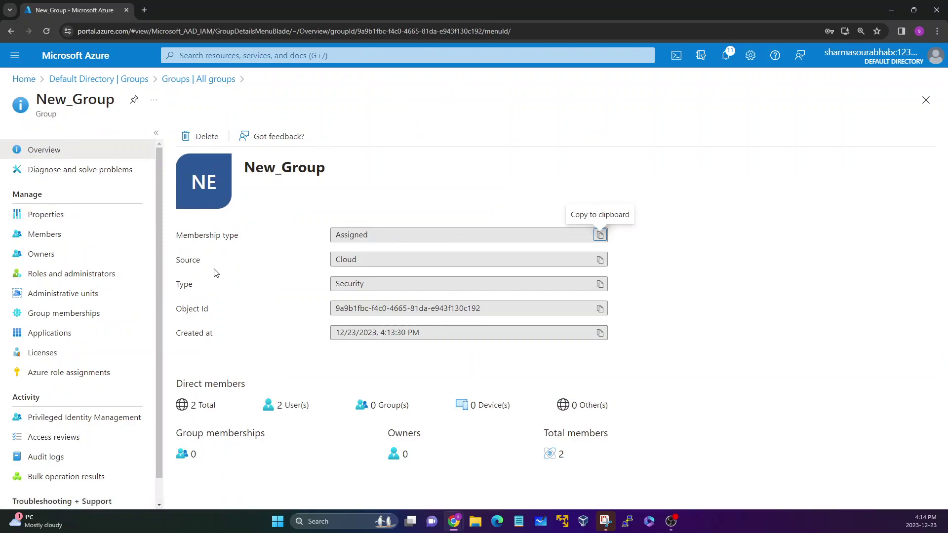
left_click(62, 216)
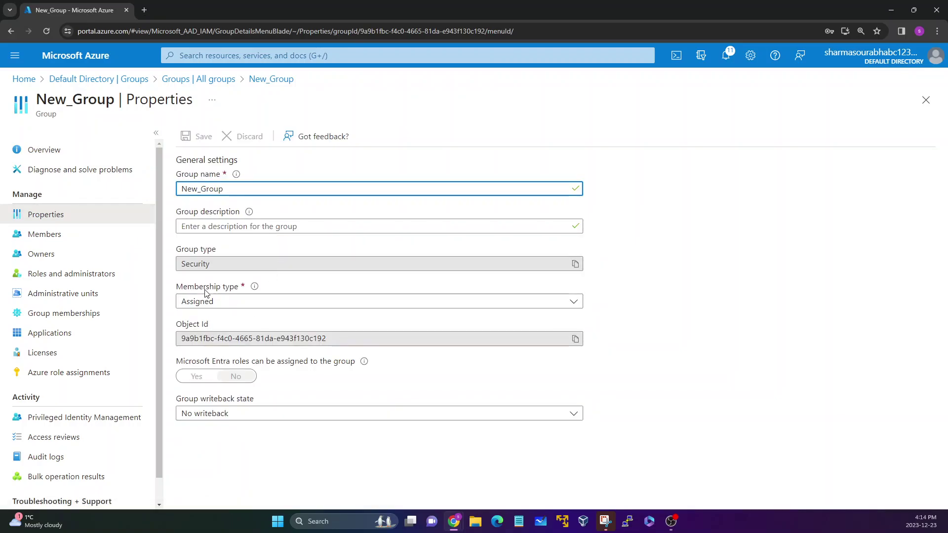
left_click(180, 289)
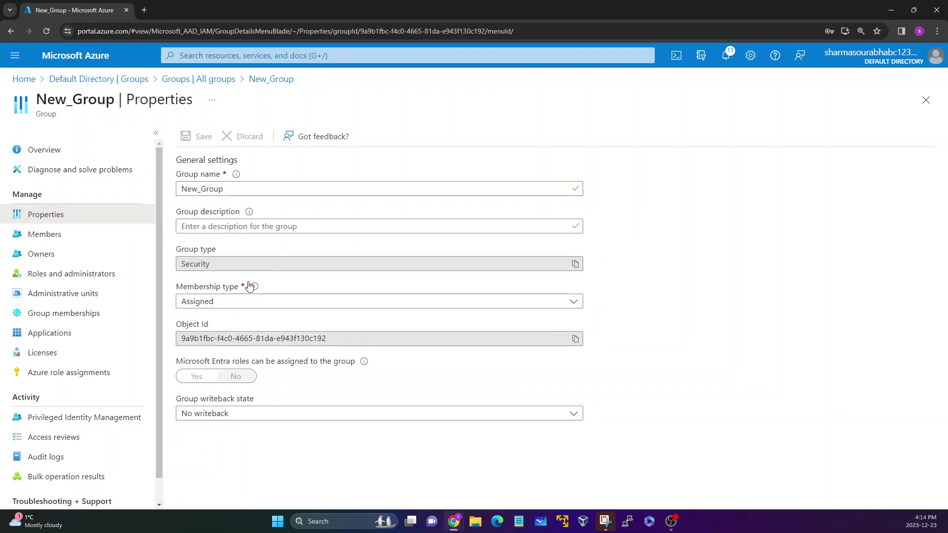
left_click(290, 301)
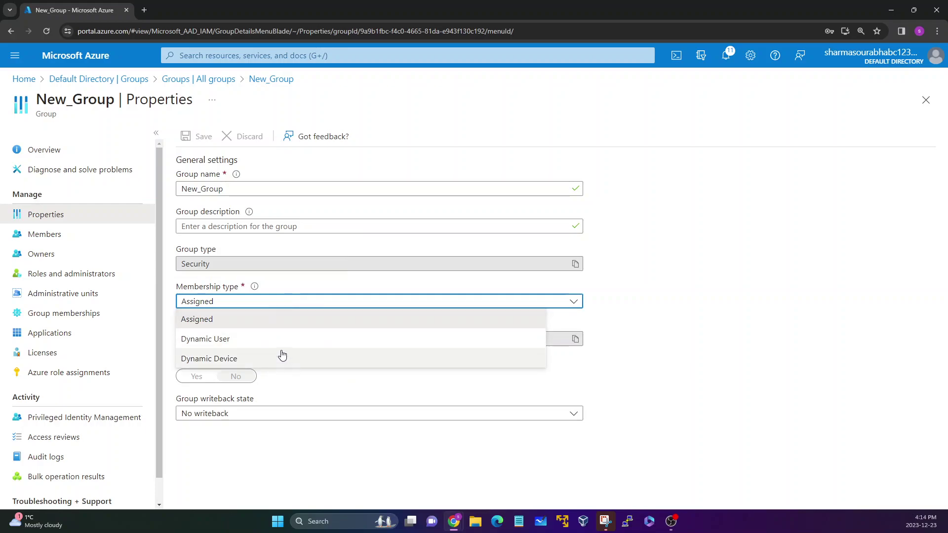
left_click(278, 455)
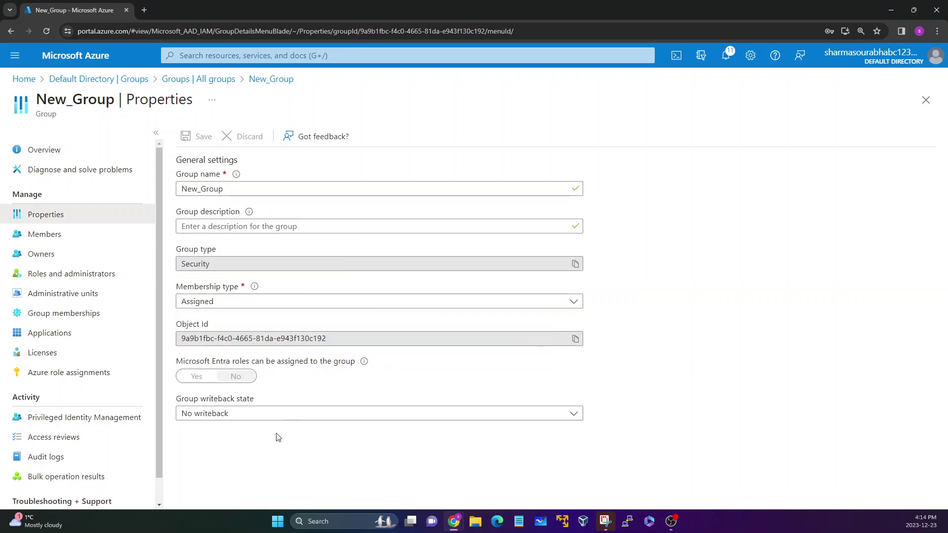
double_click(195, 264)
mouse_move(176, 249)
left_mouse_down()
mouse_move(220, 255)
mouse_move(217, 263)
mouse_move(174, 263)
left_mouse_up()
- Open a blank new group form from the list of all groups and examine the membership types offered for a Security group
left_click(201, 80)
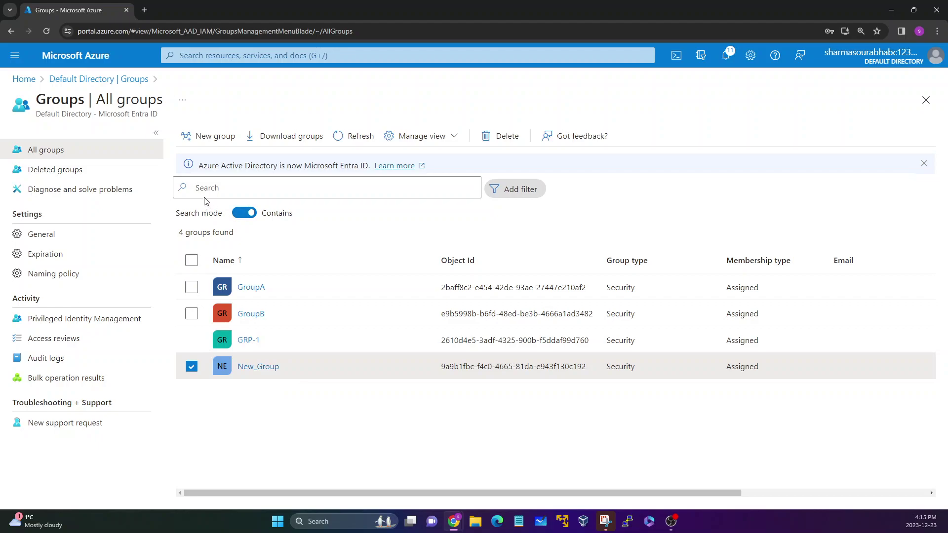
left_click(202, 145)
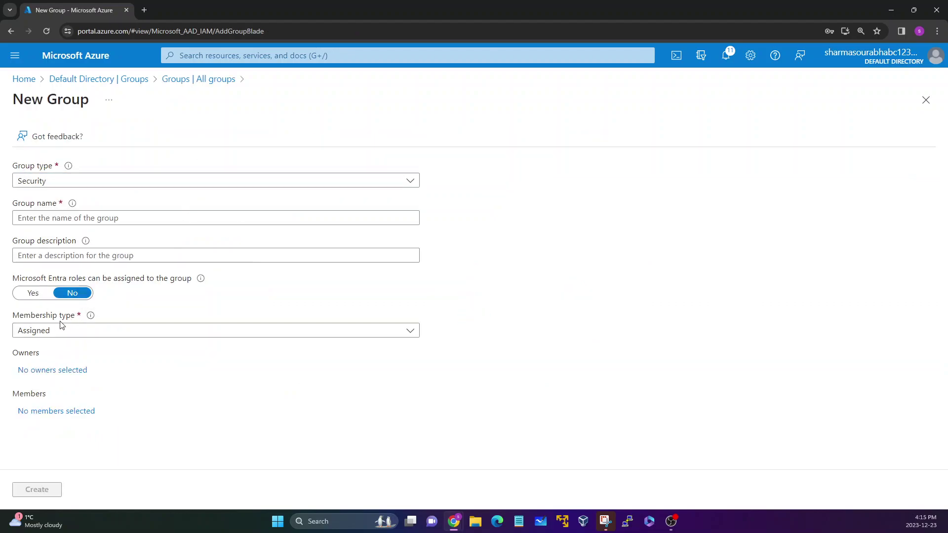
left_click(58, 330)
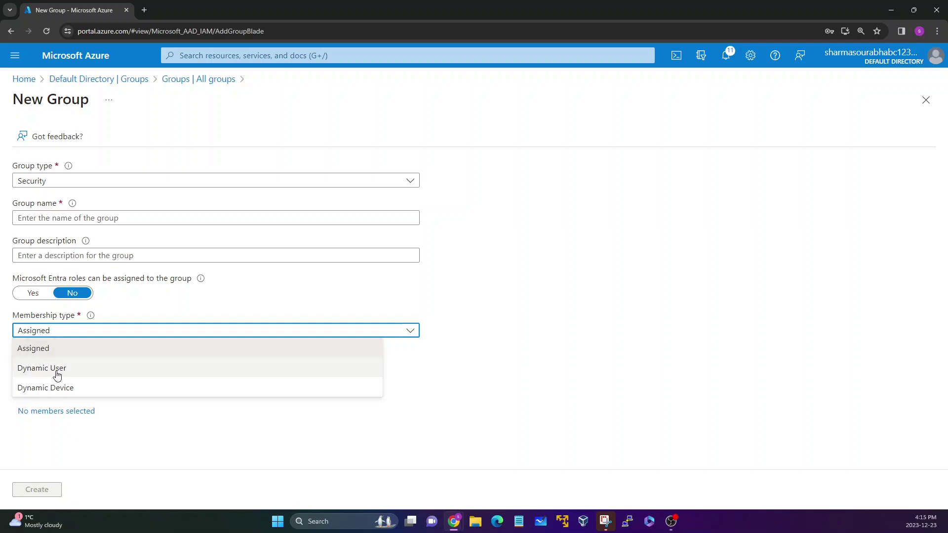
left_click(156, 433)
left_click(118, 332)
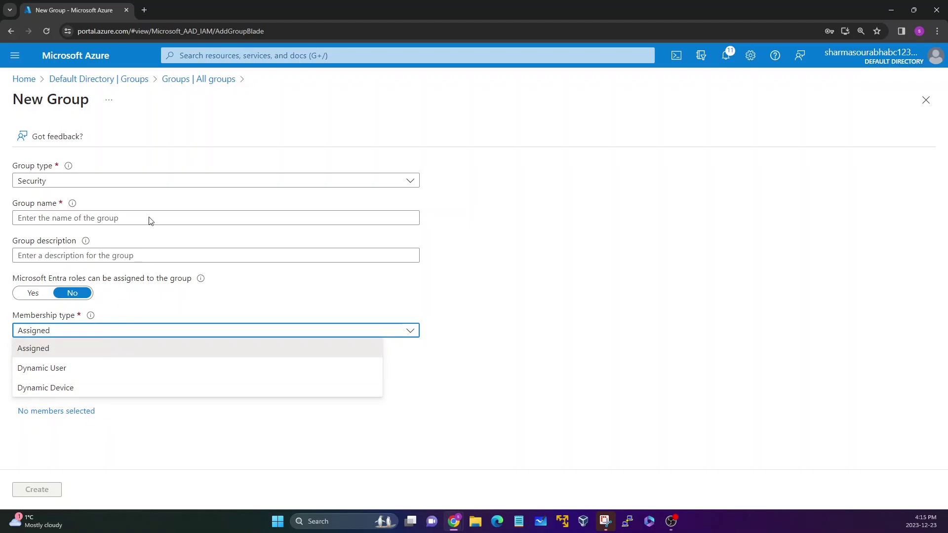
- Return to the Default Directory overview and check which license the tenant has
left_click(120, 84)
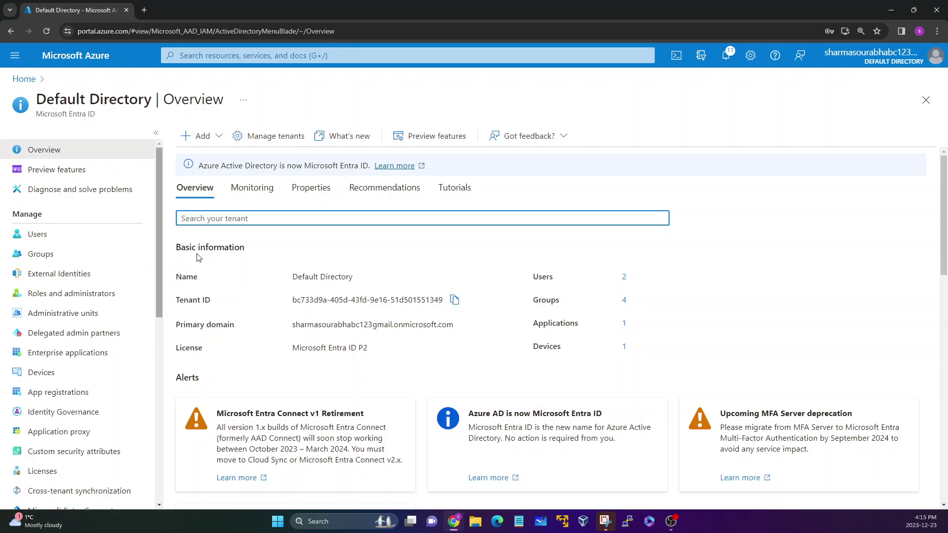
left_click(54, 149)
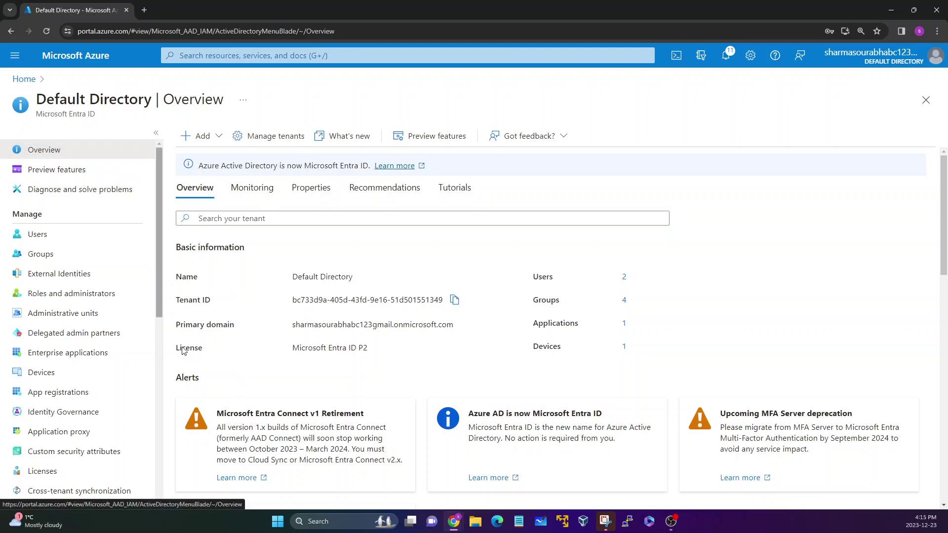
left_click_drag(174, 350, 370, 349)
left_click(288, 352)
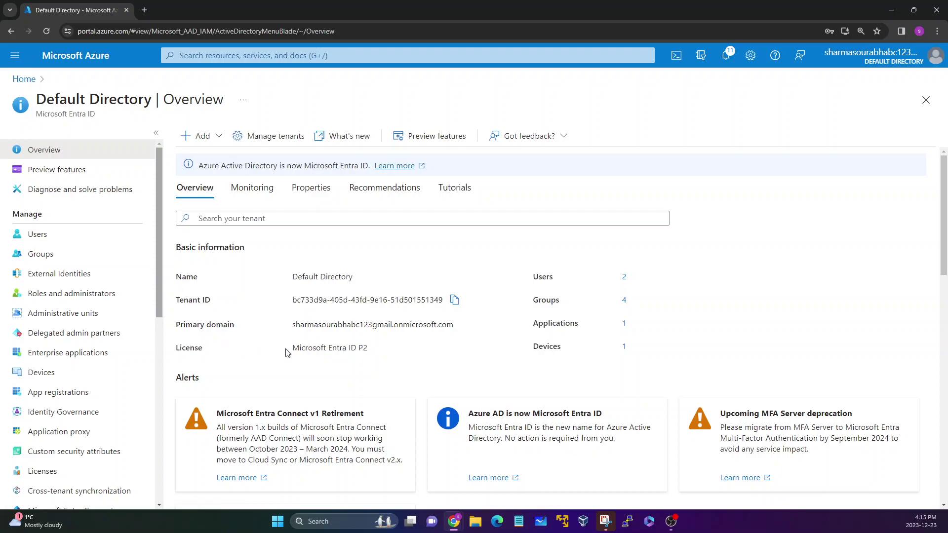
left_click_drag(291, 350, 380, 348)
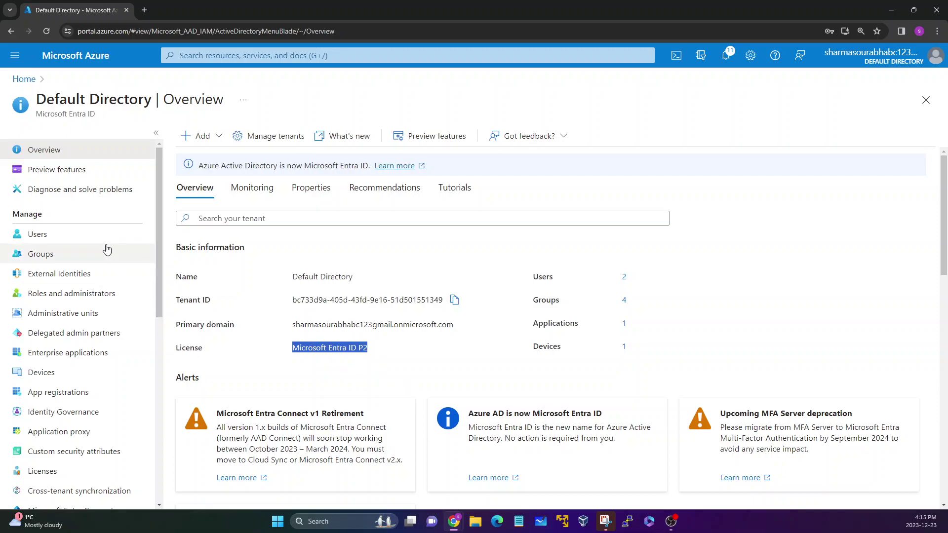
- Open the directory's licenses and view the list of all licensed products
scroll(79, 247, "down", 2)
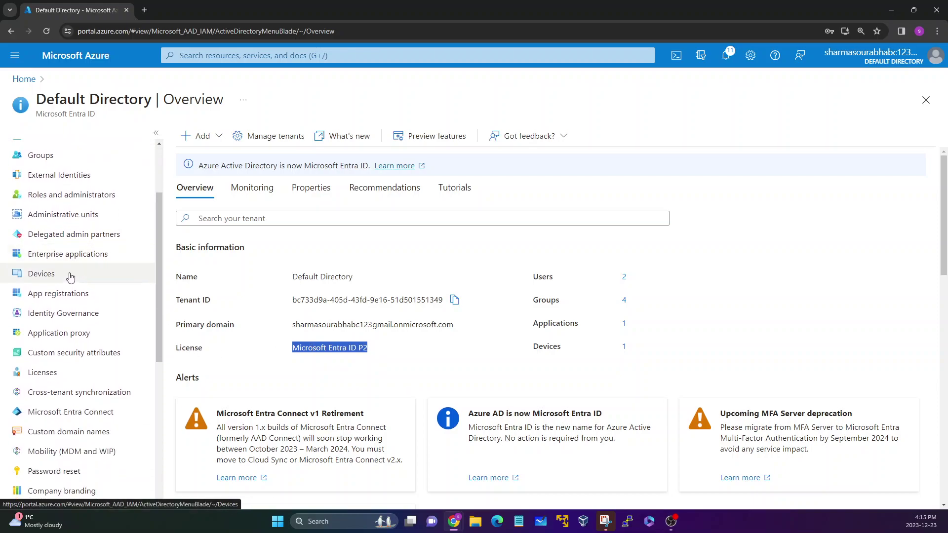
left_click(42, 373)
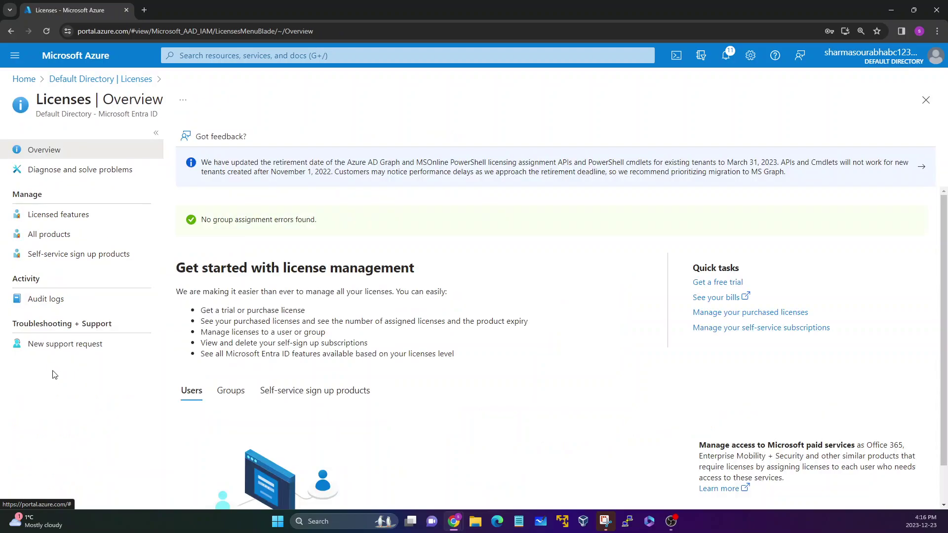
left_click(59, 243)
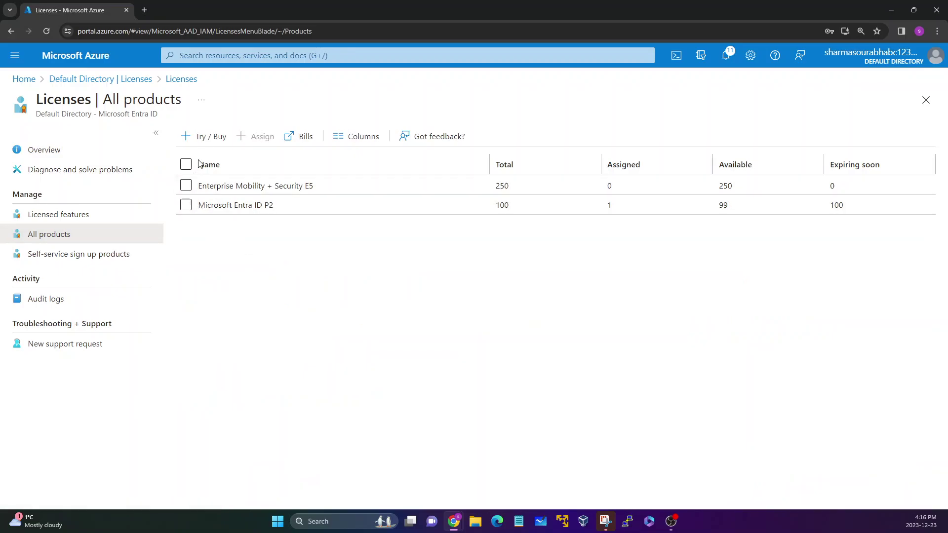
- Review the Microsoft Entra ID P2 free trial details without activating it, and check the product's total license count
left_click(212, 137)
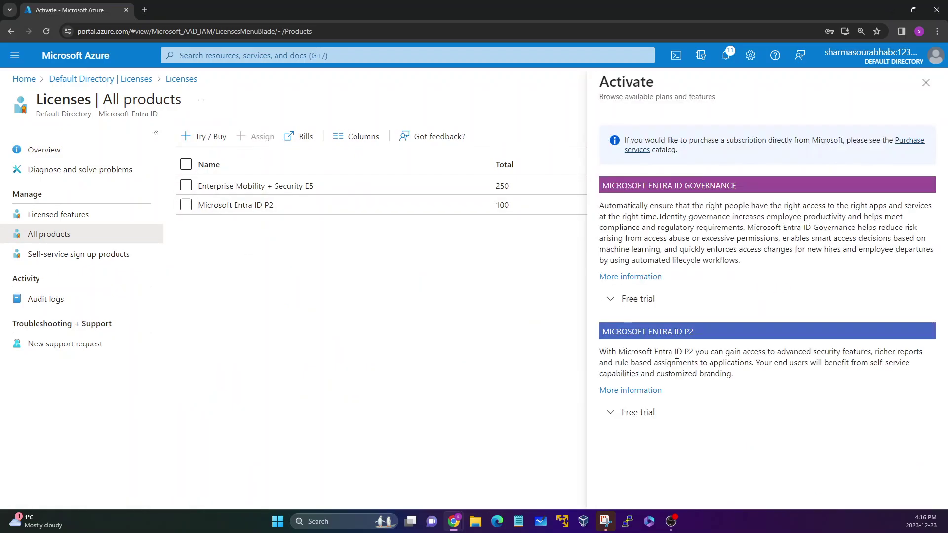
left_click(636, 413)
scroll(649, 412, "down", 2)
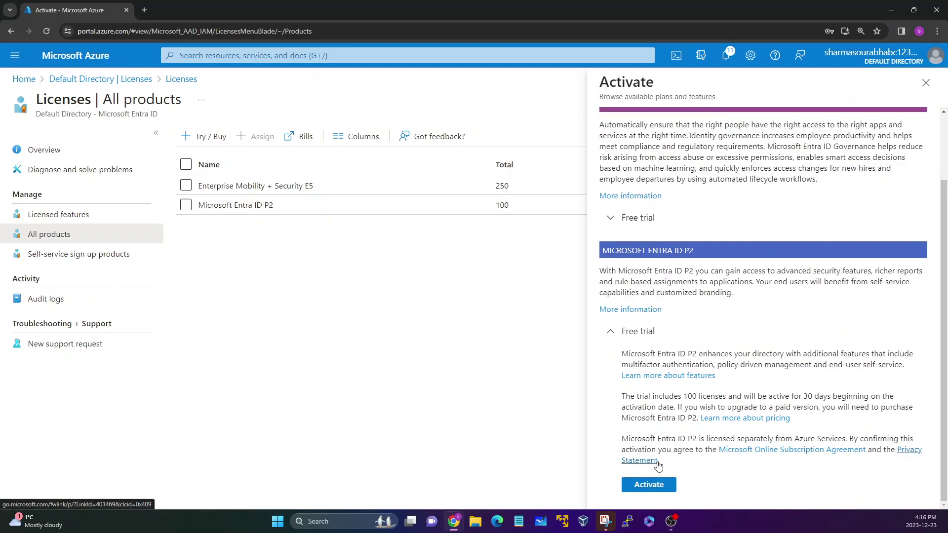
scroll(659, 421, "up", 2)
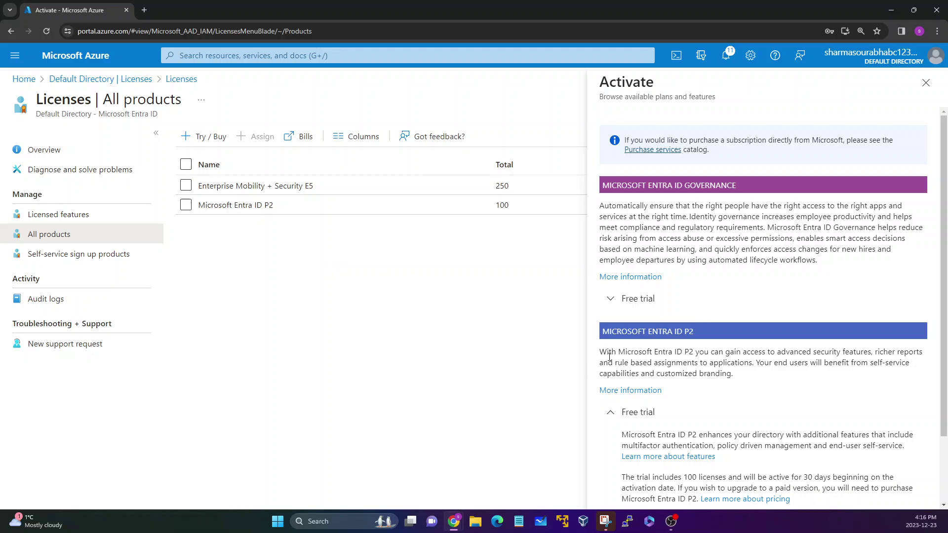
left_click_drag(601, 350, 667, 359)
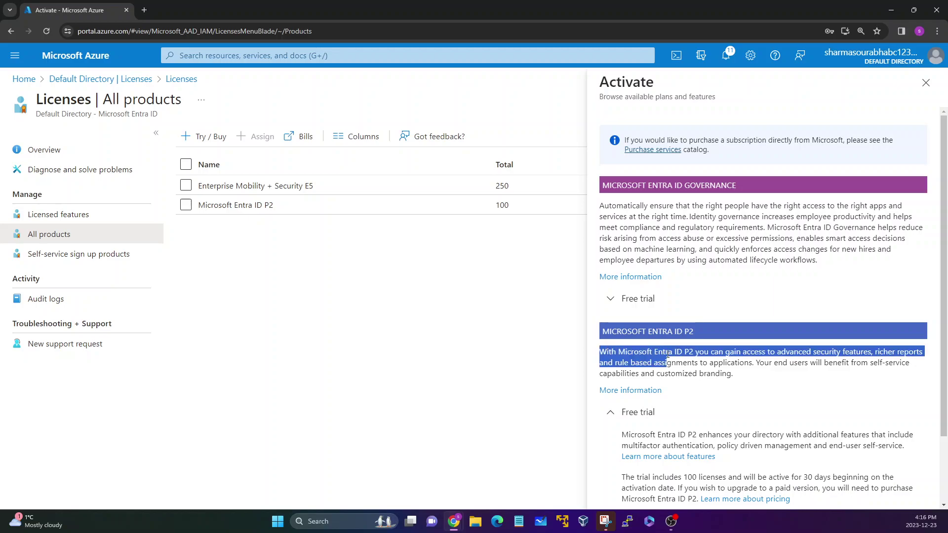
left_click(925, 83)
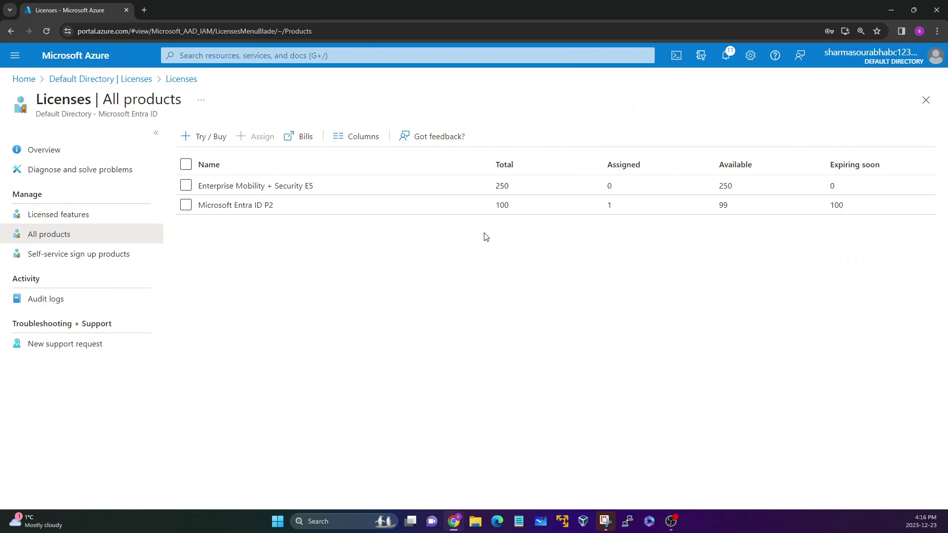
left_click_drag(510, 209, 474, 208)
- Start a new group in Default Directory with group type Microsoft 365 and examine its available membership types
left_click(122, 80)
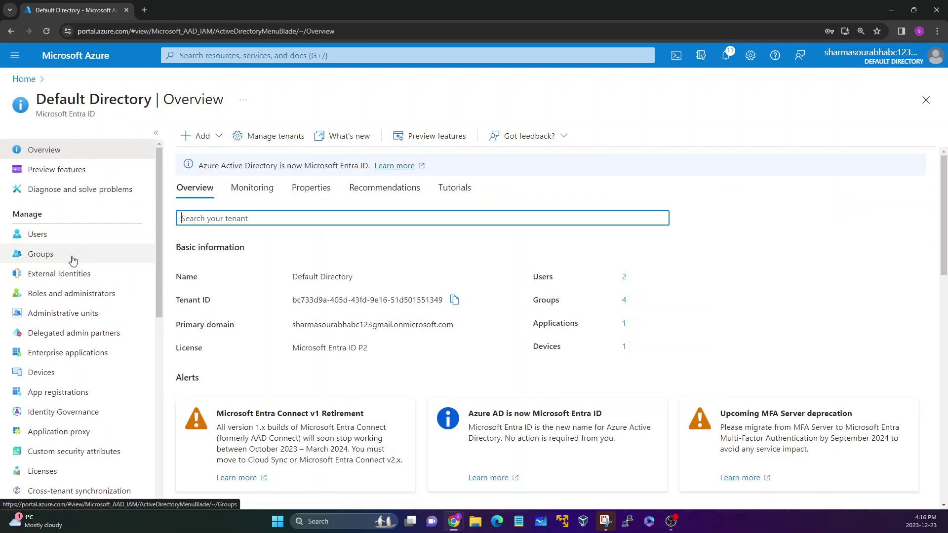
left_click(73, 260)
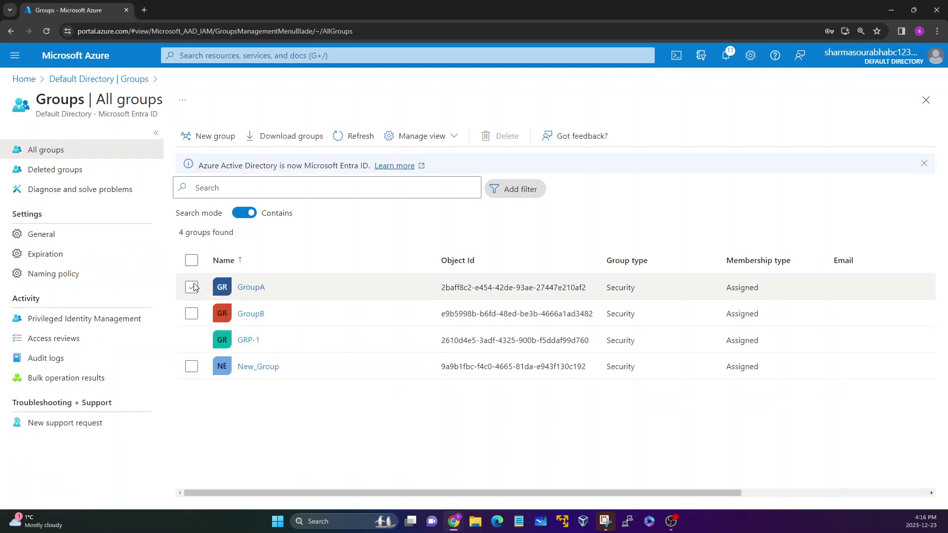
left_click(214, 135)
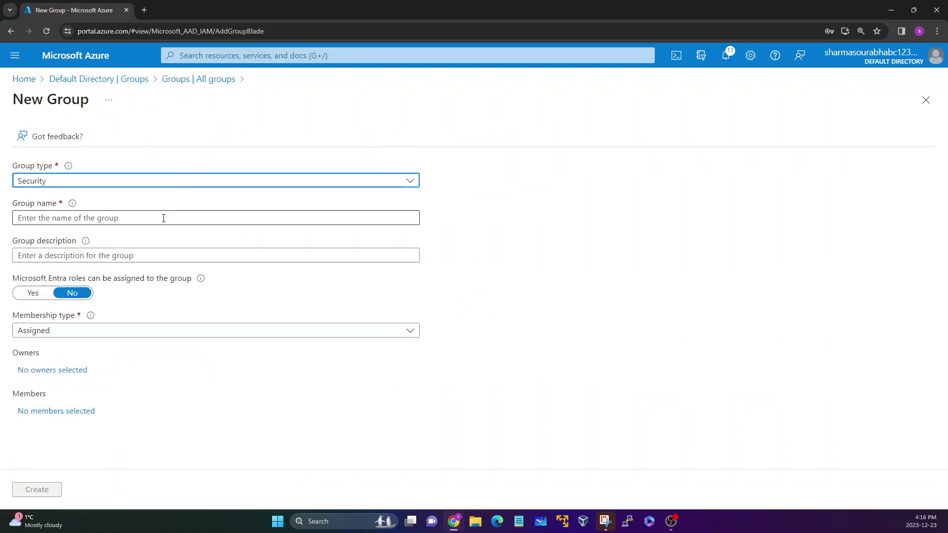
left_click(152, 219)
left_click(154, 181)
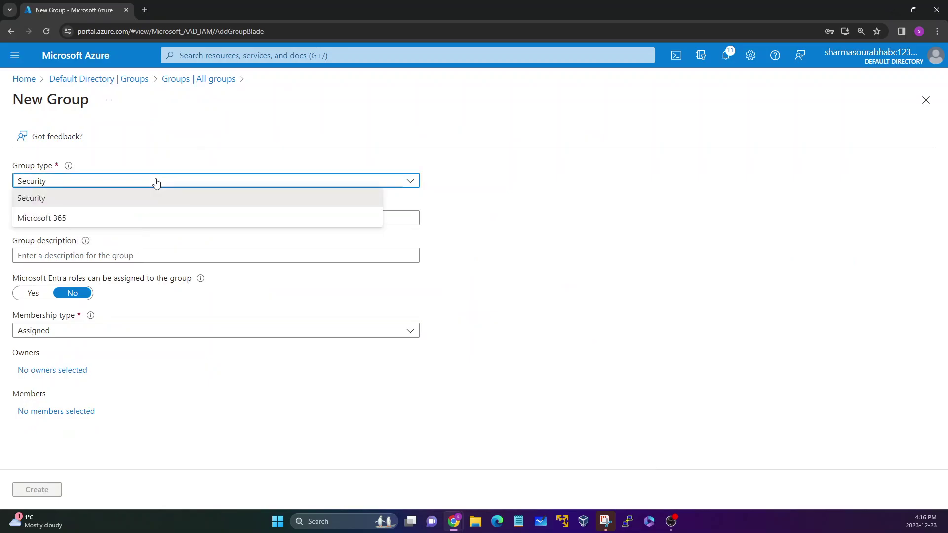
left_click(119, 196)
left_click(127, 187)
left_click(110, 216)
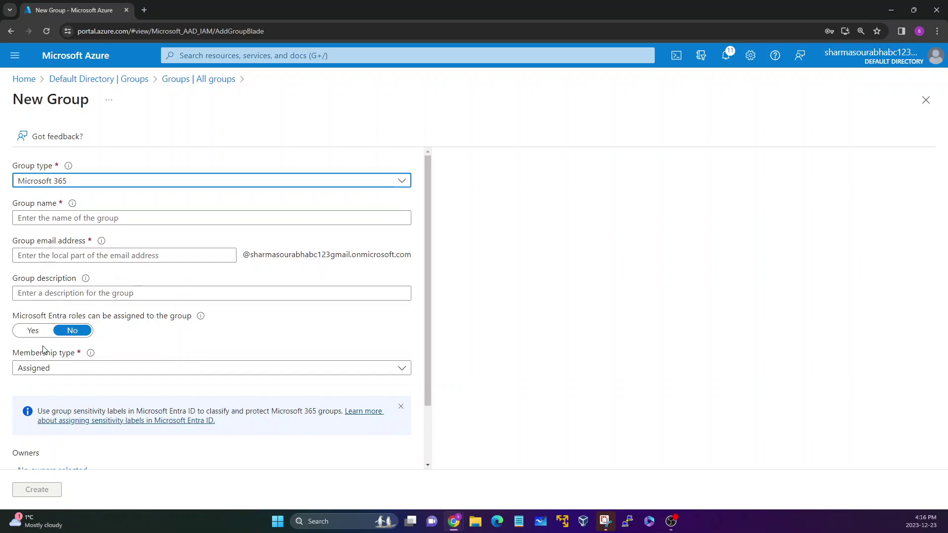
left_click(19, 369)
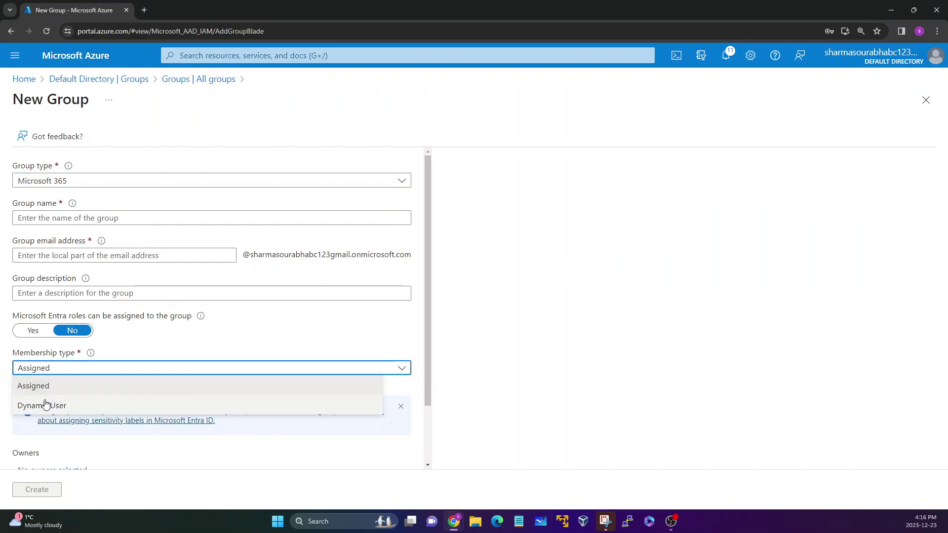
left_click(109, 335)
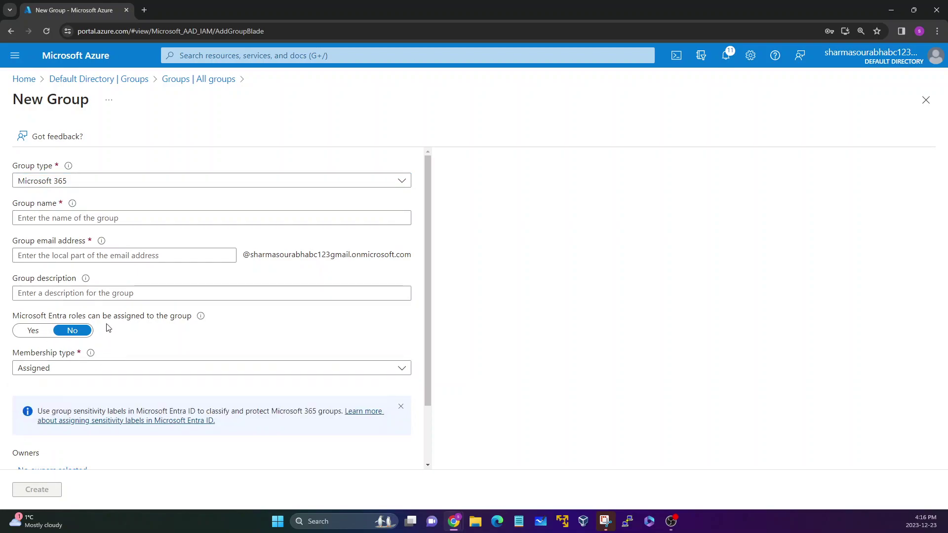
- Set the new group's type to Security, name it Dynamic and choose Dynamic User as its membership type
left_click(117, 183)
left_click(86, 198)
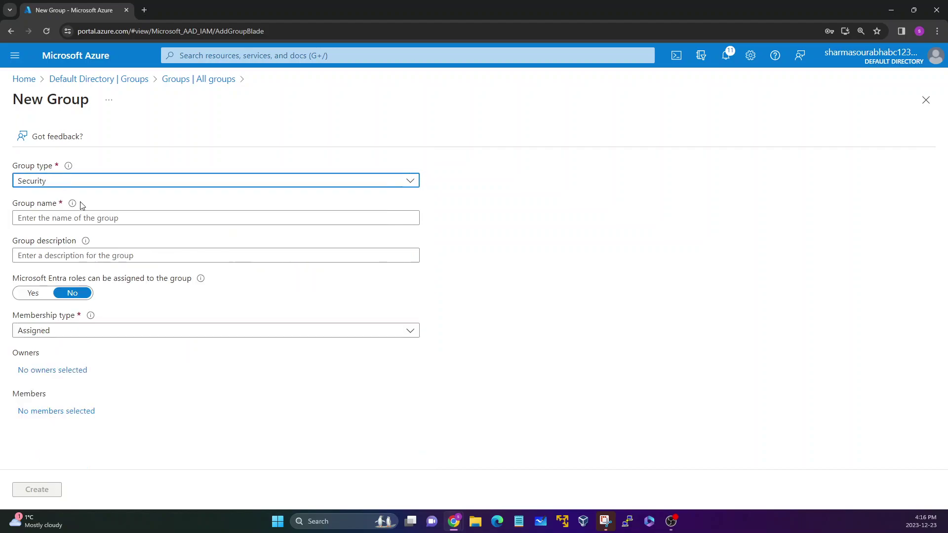
left_click(97, 218)
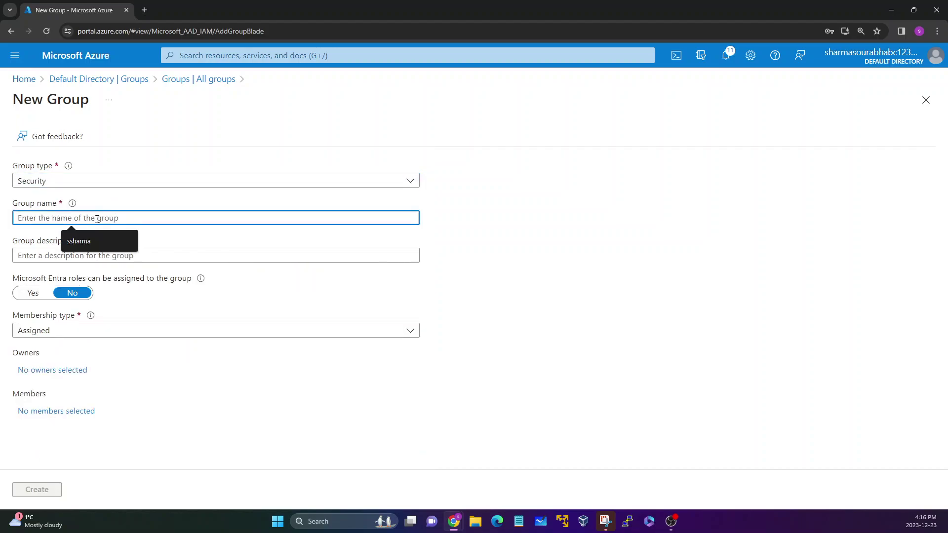
type("Dynami")
type("c")
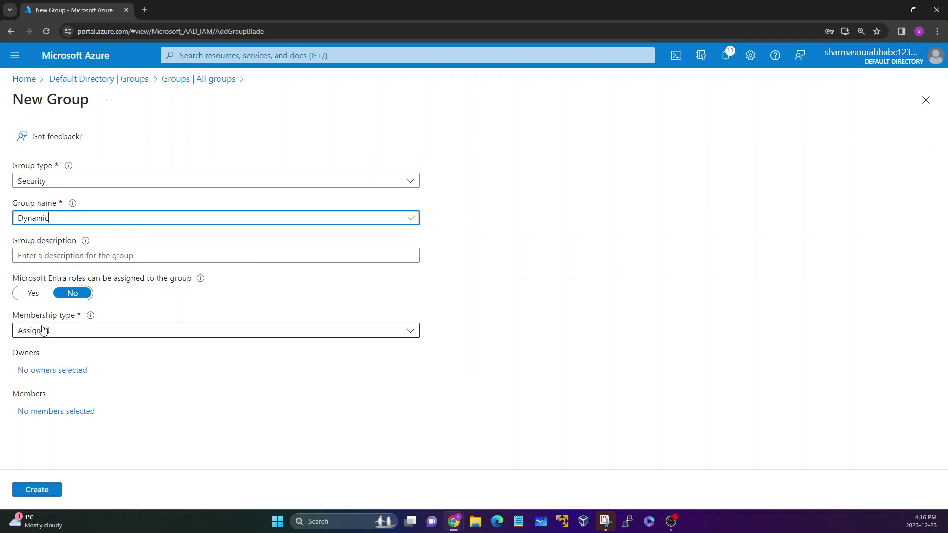
left_click(60, 333)
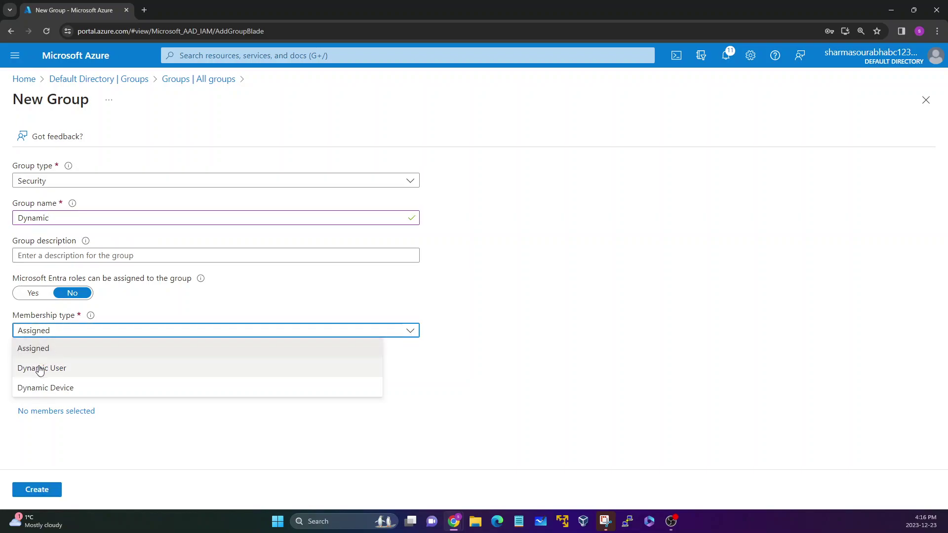
left_click(94, 375)
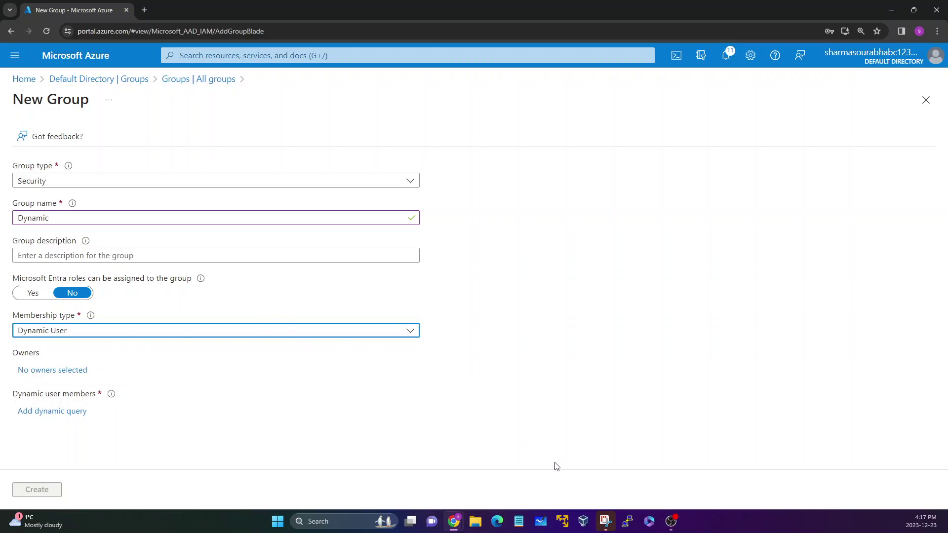
- Switch to Microsoft Whiteboard, open the existing Untitled board and delete everything drawn on it
left_click(540, 522)
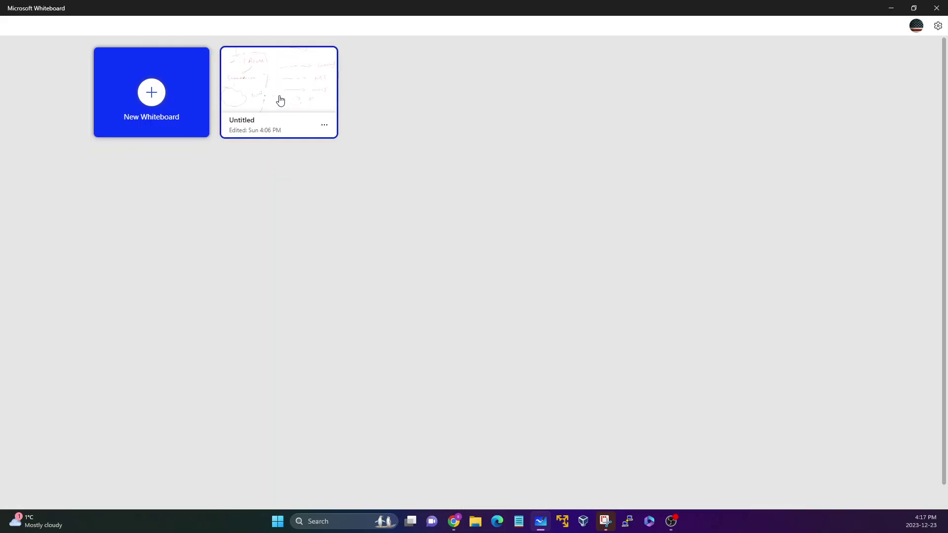
left_click(280, 100)
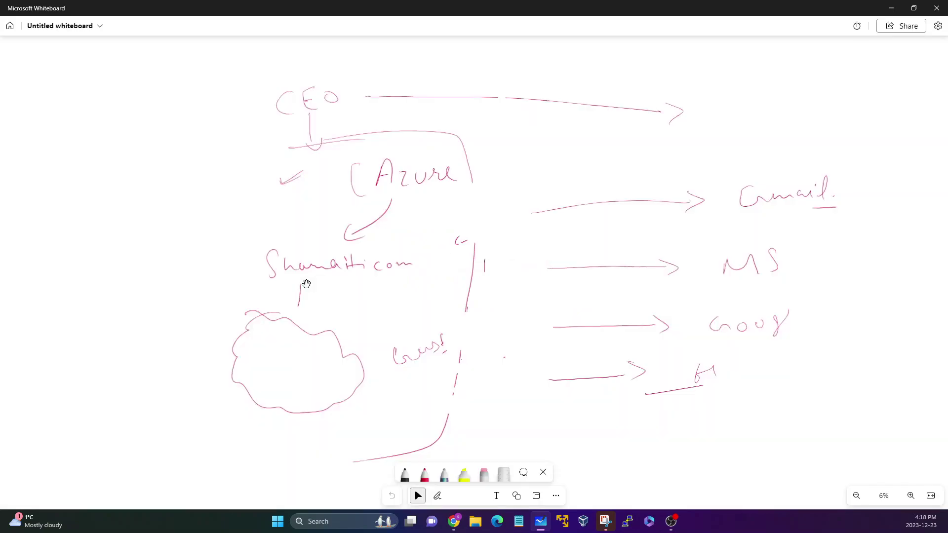
key("ctrl+a")
key("Delete")
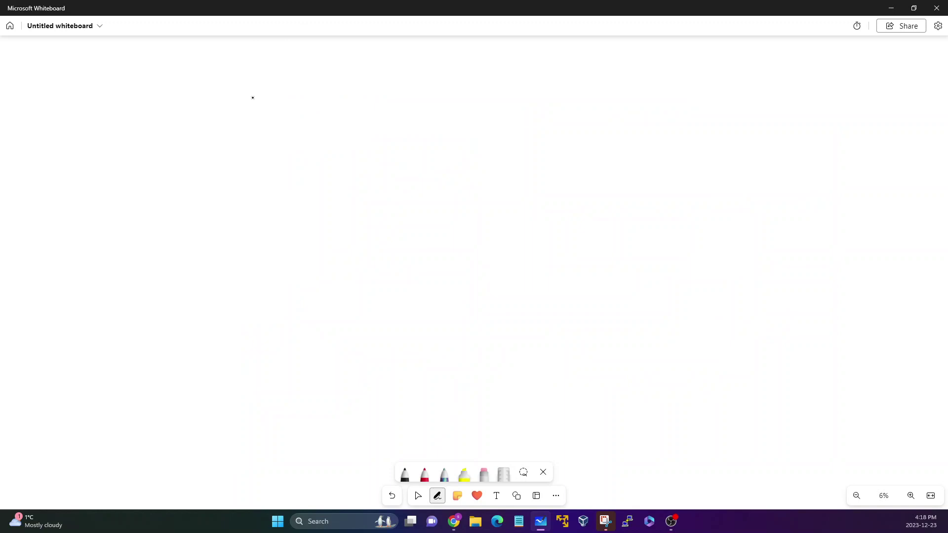
- Handwrite Users on the board, with IT pointing to 10 below it and Department underneath with an arrow back to IT
mouse_move(252, 99)
left_mouse_down()
mouse_move(269, 100)
mouse_move(273, 116)
mouse_move(324, 118)
left_mouse_up()
left_click(424, 471)
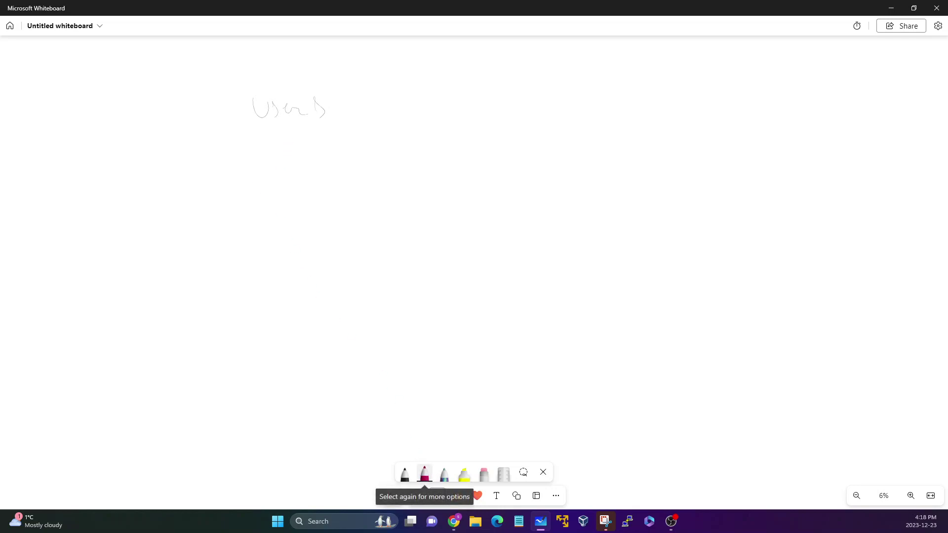
left_click_drag(287, 136, 286, 162)
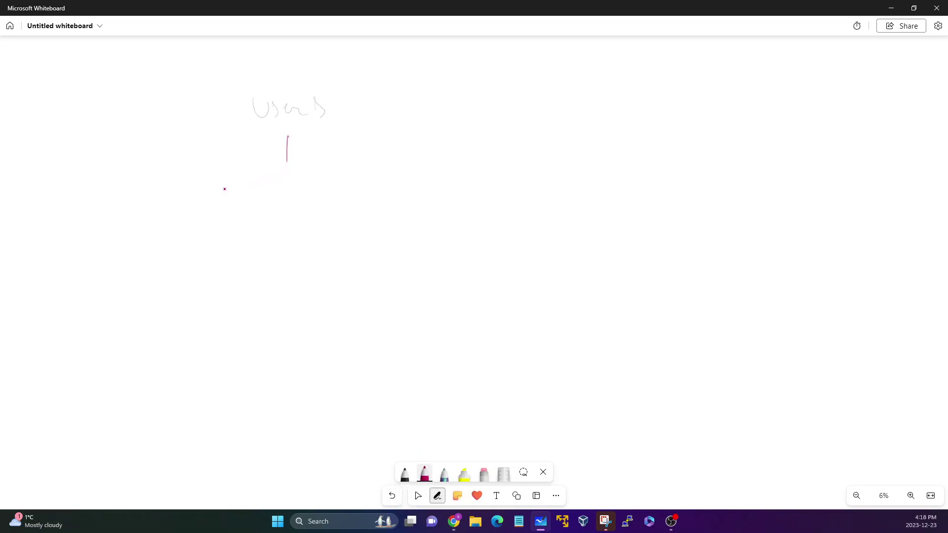
mouse_move(155, 198)
left_mouse_down()
mouse_move(173, 189)
mouse_move(164, 220)
left_mouse_up()
mouse_move(180, 206)
left_mouse_down()
mouse_move(179, 217)
mouse_move(187, 195)
mouse_move(230, 203)
left_mouse_up()
mouse_move(230, 198)
left_mouse_down()
mouse_move(236, 214)
mouse_move(265, 210)
mouse_move(281, 195)
left_mouse_up()
mouse_move(254, 224)
left_mouse_down()
mouse_move(296, 213)
mouse_move(265, 277)
left_mouse_up()
mouse_move(273, 272)
left_mouse_down()
mouse_move(290, 280)
mouse_move(297, 263)
mouse_move(329, 253)
mouse_move(363, 259)
left_mouse_up()
left_click_drag(359, 250, 365, 248)
mouse_move(254, 272)
left_mouse_down()
mouse_move(203, 243)
mouse_move(215, 244)
left_mouse_up()
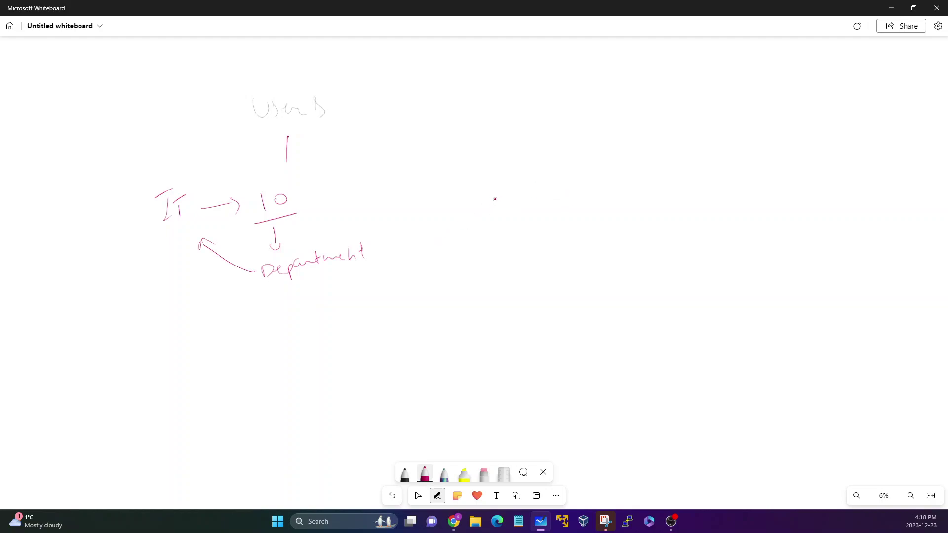
- Handwrite Group with an arrow down to IT, note the assigned type beside it, and point a stack of member lines to IT
left_click_drag(514, 82, 524, 100)
mouse_move(521, 94)
left_mouse_down()
mouse_move(526, 103)
mouse_move(551, 97)
left_mouse_up()
mouse_move(565, 96)
left_mouse_down()
mouse_move(591, 92)
mouse_move(598, 110)
left_mouse_up()
left_click_drag(594, 96, 603, 93)
left_click_drag(564, 118, 566, 139)
mouse_move(560, 135)
left_mouse_down()
mouse_move(576, 133)
mouse_move(576, 155)
left_mouse_up()
mouse_move(573, 156)
left_mouse_down()
mouse_move(567, 175)
mouse_move(595, 159)
mouse_move(595, 185)
mouse_move(620, 166)
mouse_move(696, 167)
left_mouse_up()
left_click_drag(712, 150, 705, 168)
mouse_move(716, 157)
left_mouse_down()
mouse_move(738, 154)
mouse_move(731, 169)
left_mouse_up()
mouse_move(598, 205)
left_mouse_down()
mouse_move(583, 233)
mouse_move(601, 196)
mouse_move(633, 237)
left_mouse_up()
left_click_drag(601, 254, 624, 253)
mouse_move(601, 270)
left_mouse_down()
mouse_move(623, 267)
mouse_move(618, 288)
left_mouse_up()
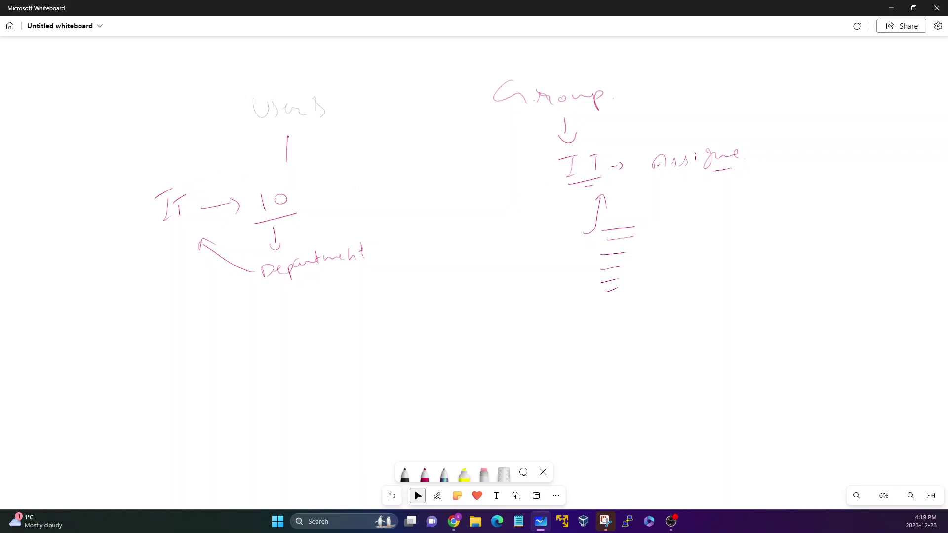
- Bracket the group's IT and branch it to a dynamic type, then bracket Department and the users' IT and draw arrows towards the group
left_click_drag(552, 150, 567, 190)
mouse_move(601, 151)
left_mouse_down()
mouse_move(603, 185)
mouse_move(660, 134)
mouse_move(762, 114)
mouse_move(746, 105)
mouse_move(765, 119)
mouse_move(753, 102)
left_mouse_up()
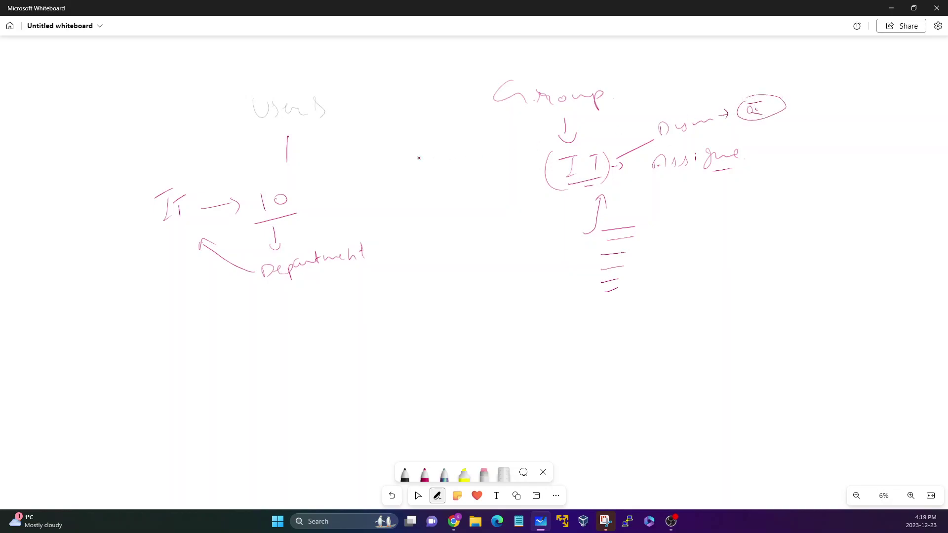
left_click_drag(259, 260, 271, 290)
left_click_drag(364, 233, 362, 271)
mouse_move(334, 203)
left_mouse_down()
mouse_move(481, 189)
mouse_move(492, 197)
left_mouse_up()
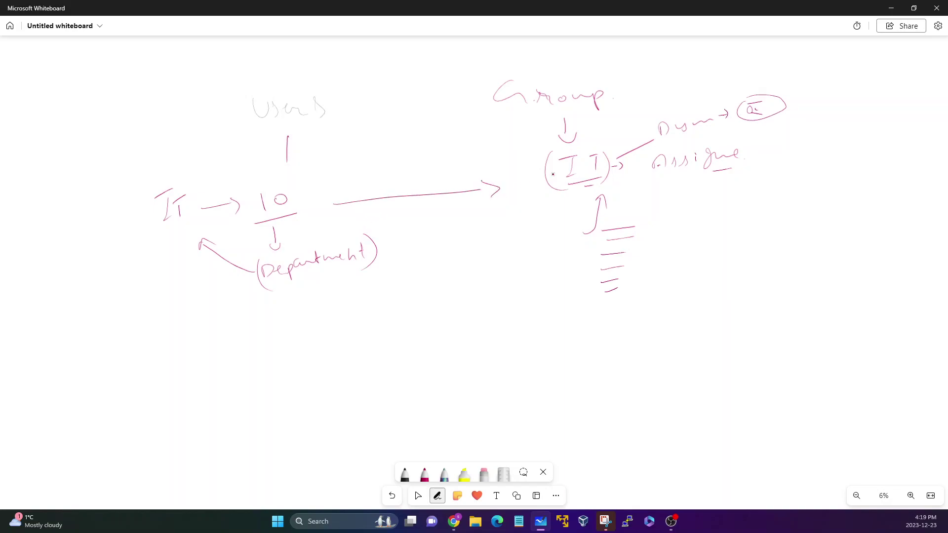
left_click(417, 495)
left_click_drag(158, 188, 154, 228)
mouse_move(194, 182)
left_mouse_down()
mouse_move(197, 218)
mouse_move(223, 192)
mouse_move(516, 159)
mouse_move(525, 168)
left_mouse_up()
left_click(418, 496)
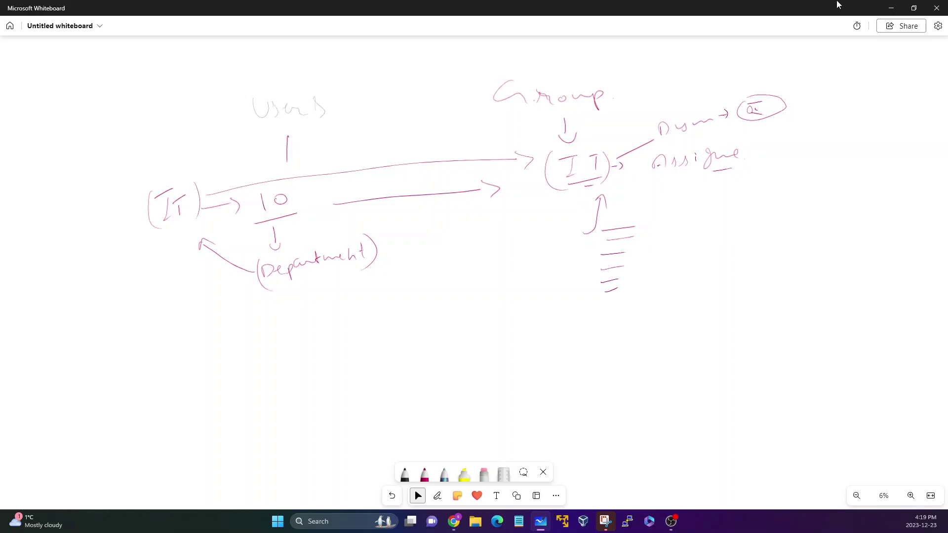
- Return to the Azure portal and open the dynamic query editor for the group's dynamic user members
left_click(891, 8)
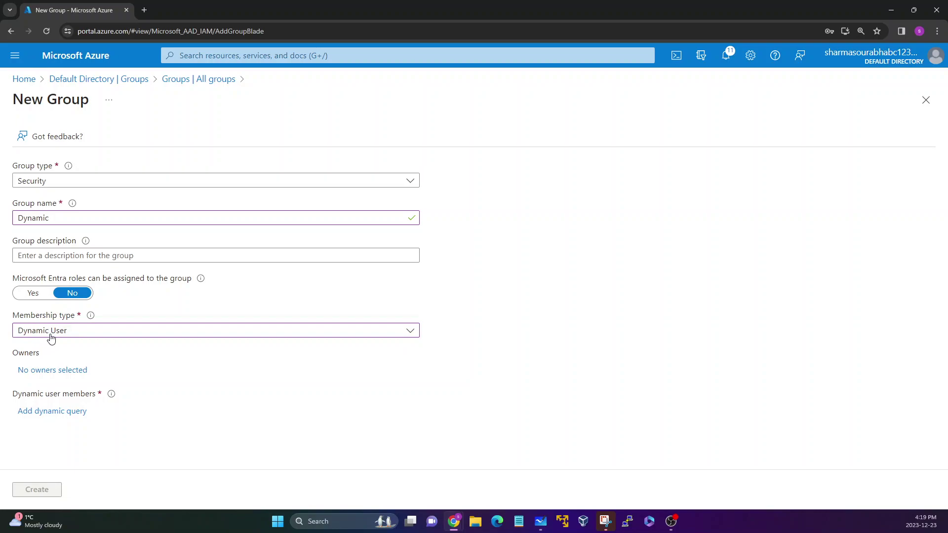
left_click_drag(14, 395, 92, 397)
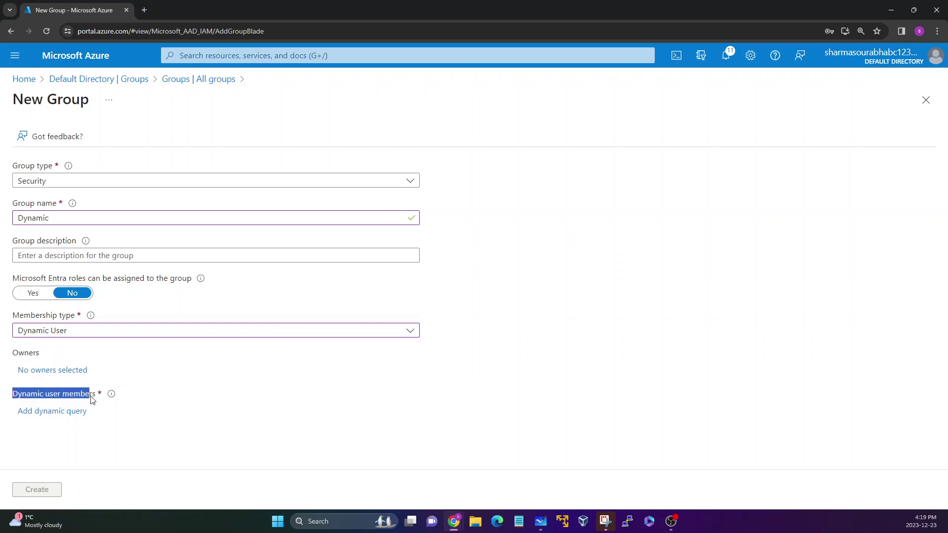
left_click(49, 432)
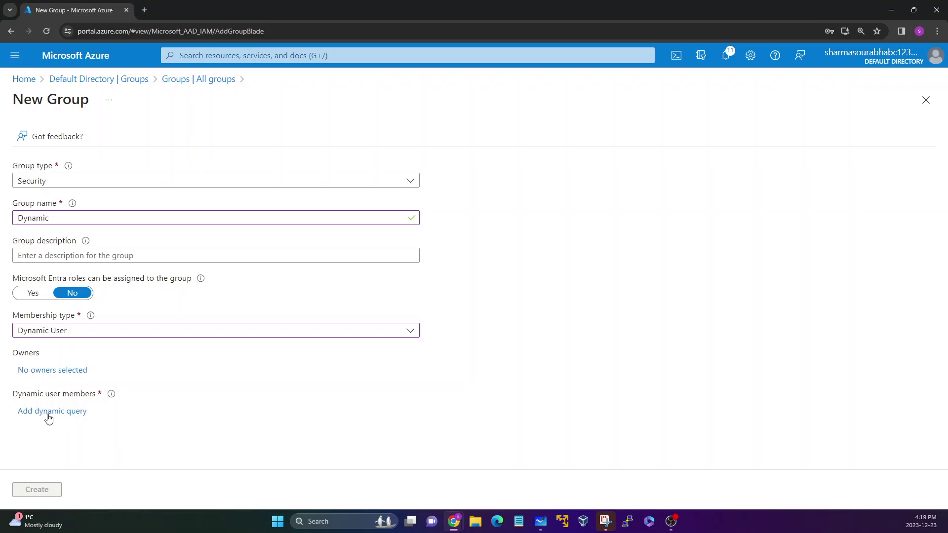
left_click(50, 412)
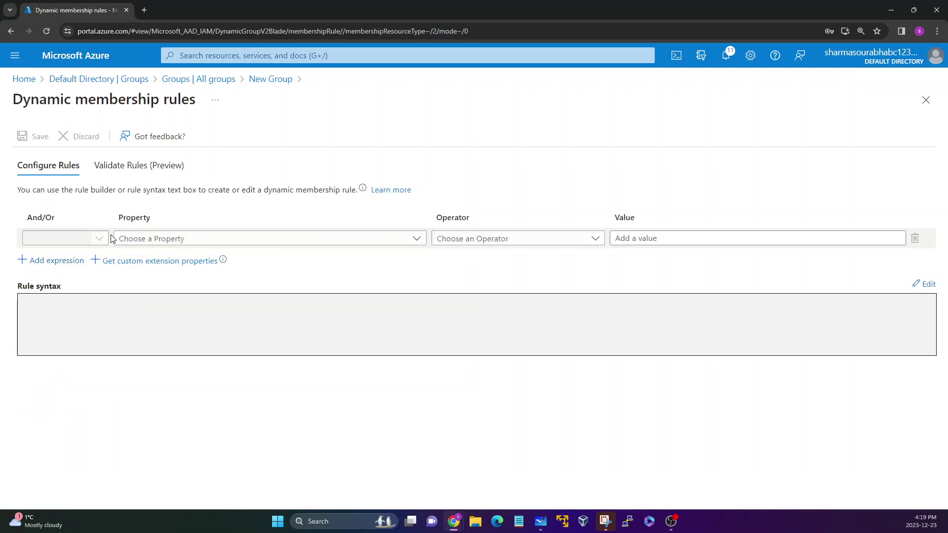
left_click_drag(22, 218, 101, 226)
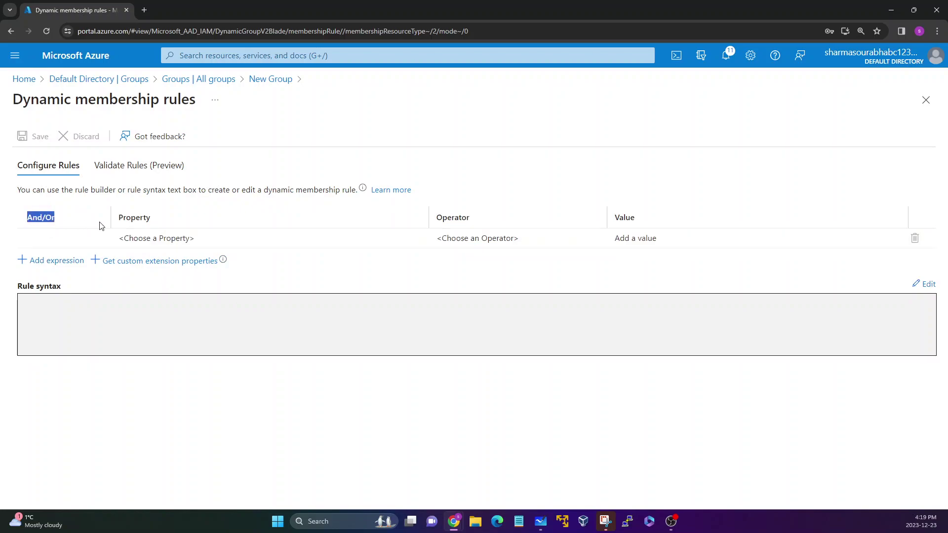
left_click(62, 285)
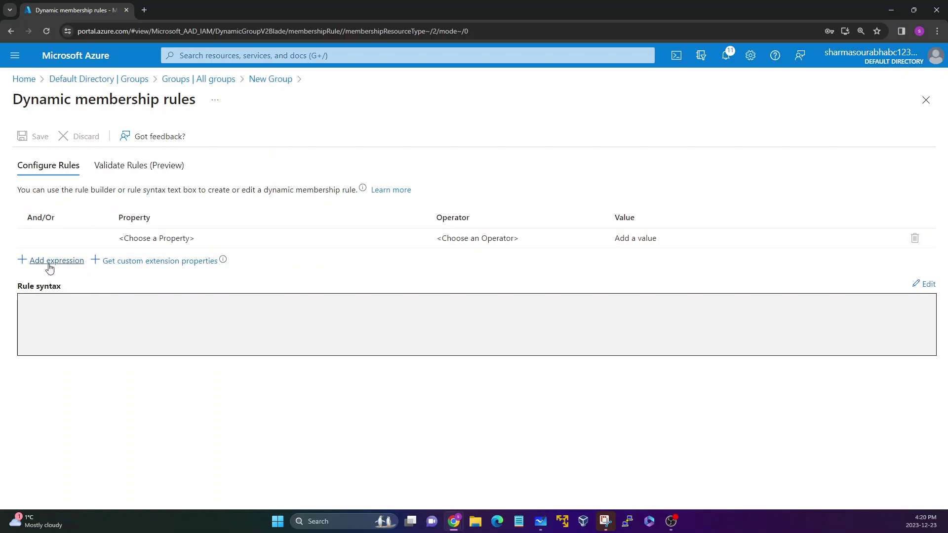
- Try adding two extra expressions to the membership rule, and delete them again
left_click(51, 260)
left_click(52, 280)
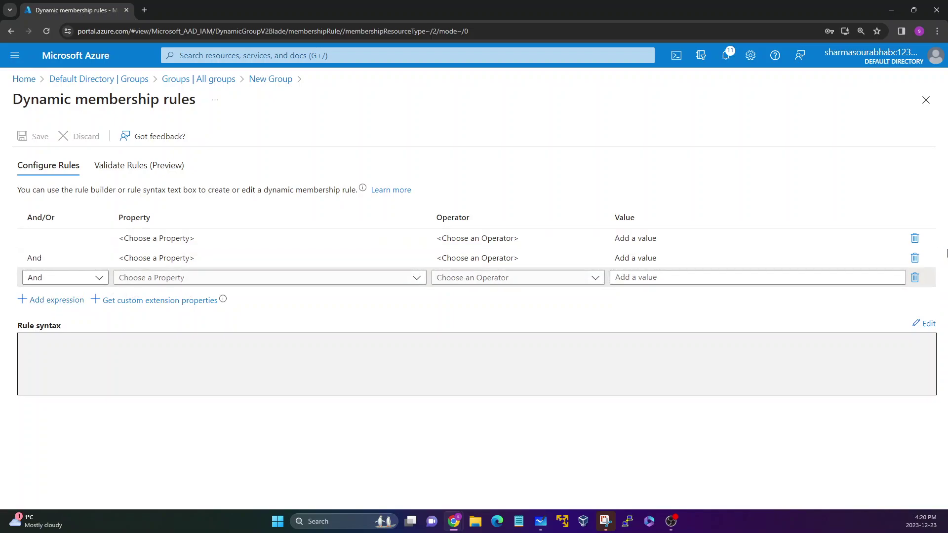
left_click(914, 257)
left_click(915, 258)
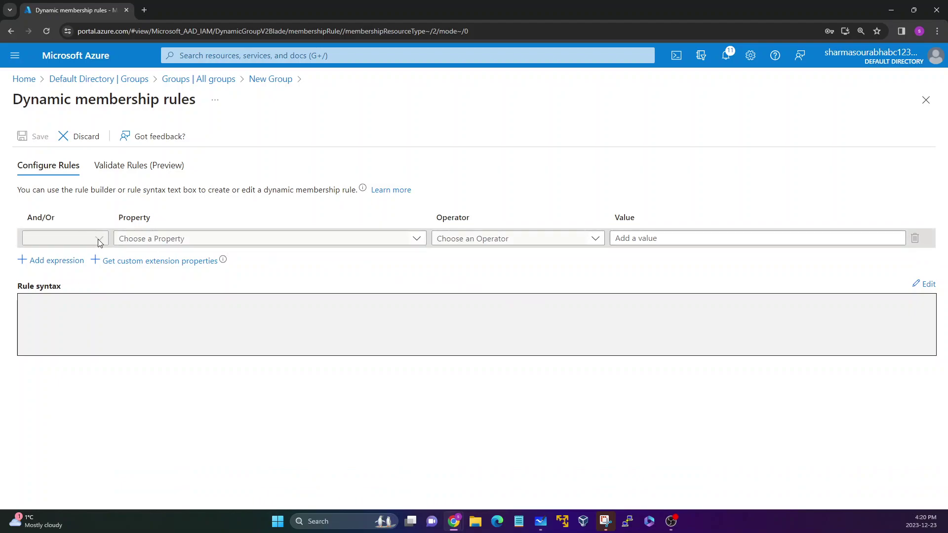
- Define the dynamic membership rule with property department, operator Equals and value IT
left_click(335, 239)
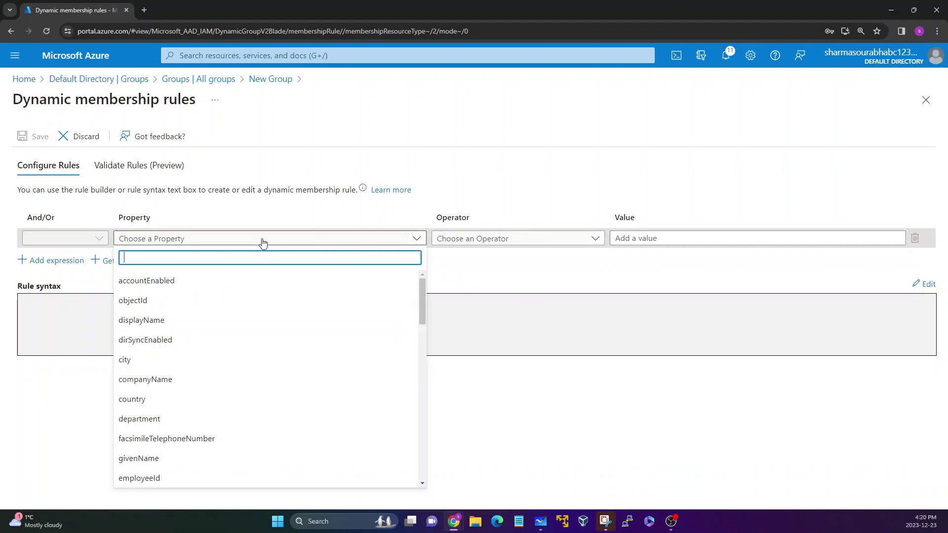
left_click(250, 208)
left_click(249, 238)
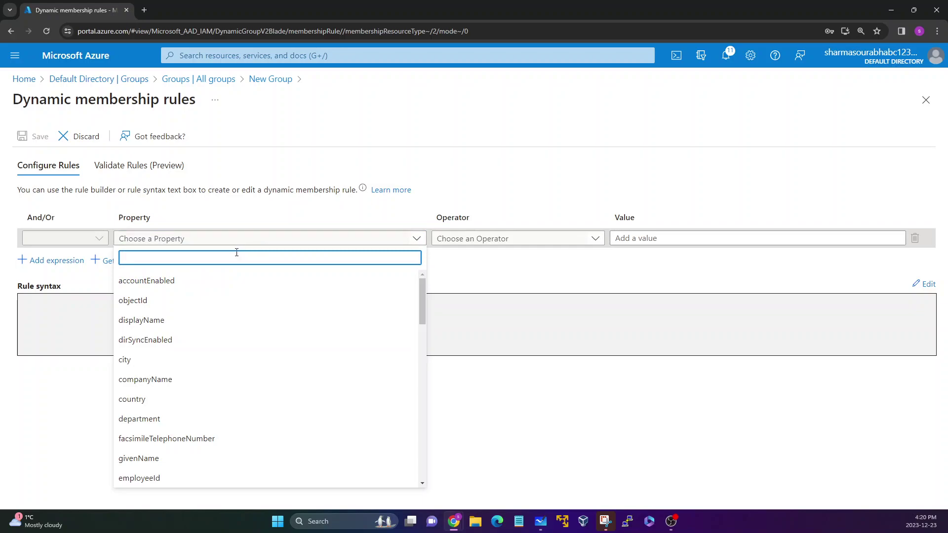
left_click(144, 424)
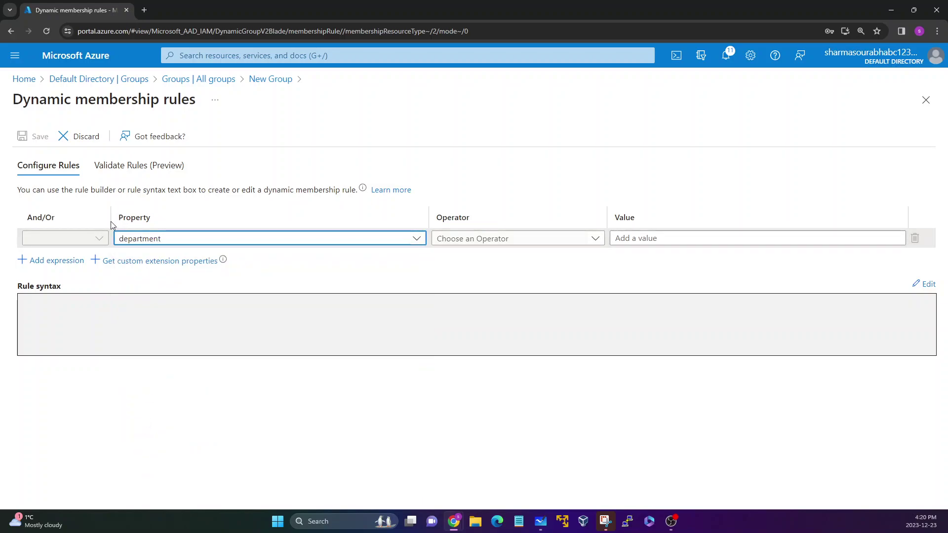
left_click(479, 238)
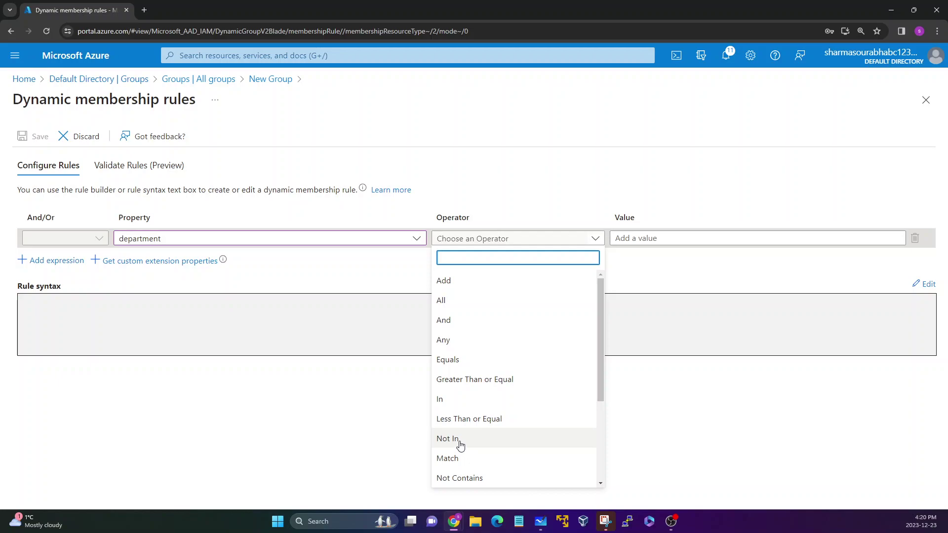
type("e")
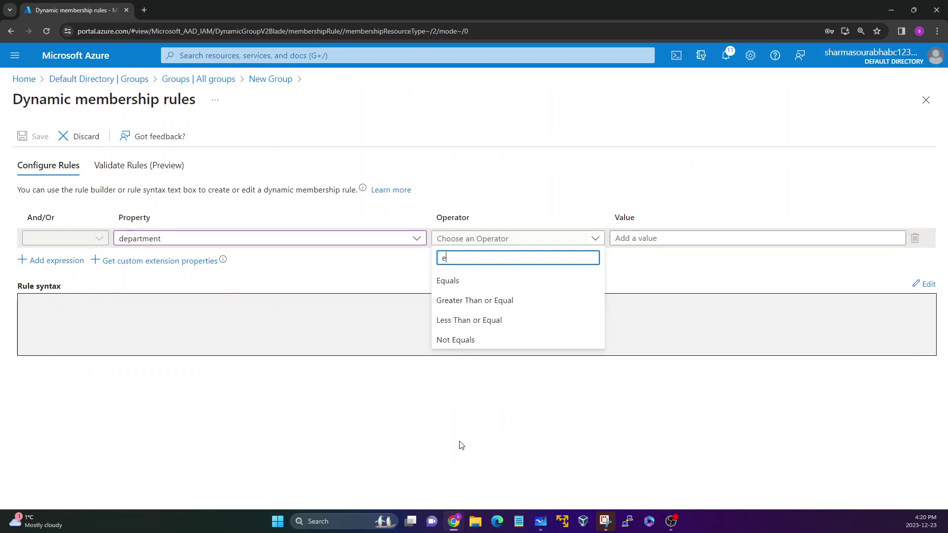
left_click(465, 280)
left_click(683, 239)
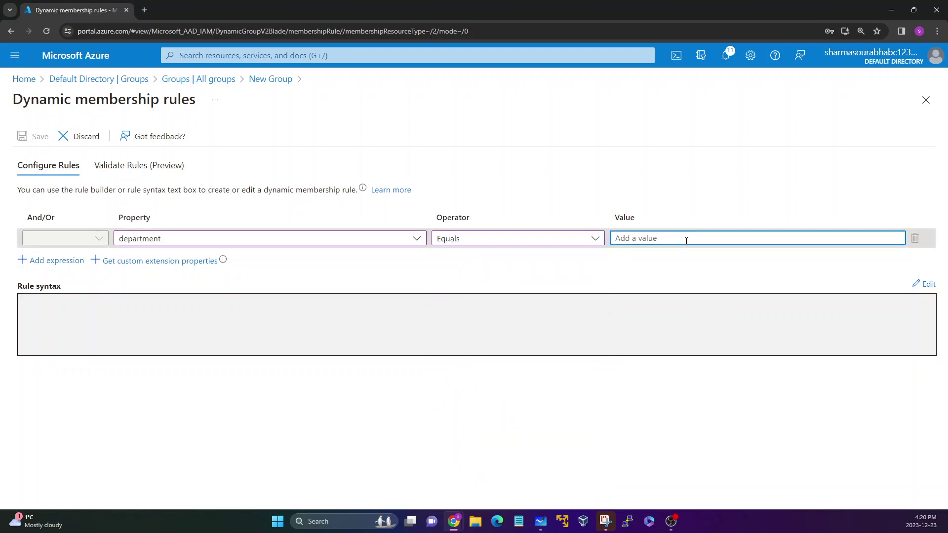
left_click(626, 175)
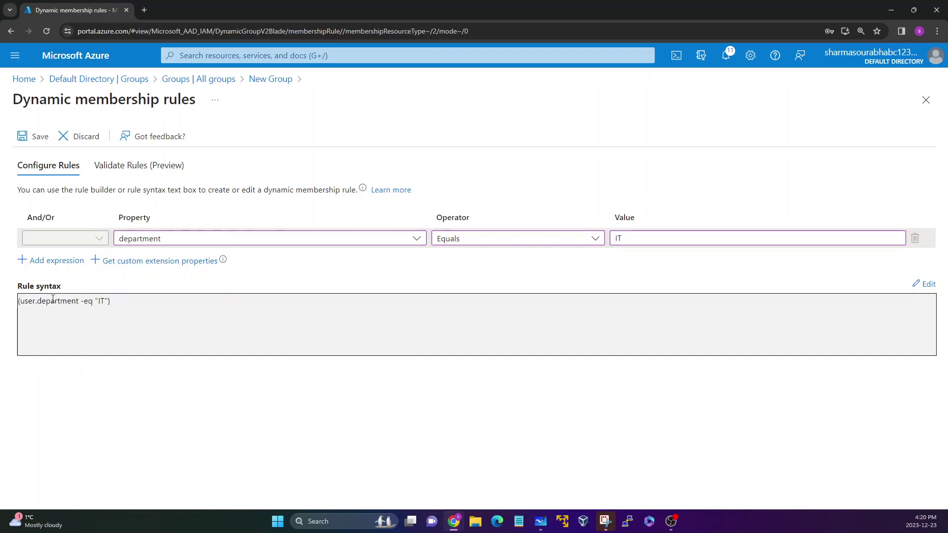
- Review the generated rule syntax, save the dynamic membership rule and create the Dynamic group
mouse_move(116, 302)
left_mouse_down()
mouse_move(18, 301)
mouse_move(80, 312)
mouse_move(109, 301)
left_mouse_up()
left_click(39, 322)
left_click(158, 325)
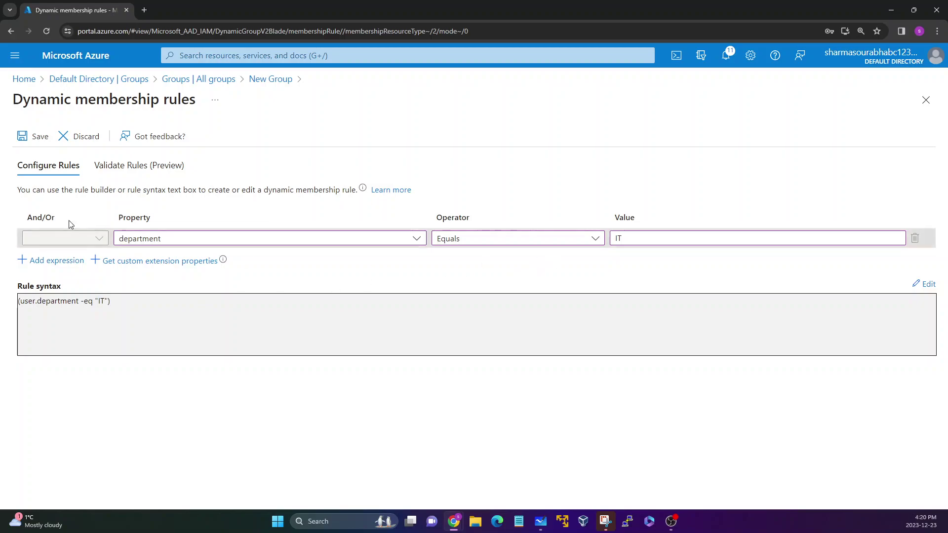
left_click(30, 138)
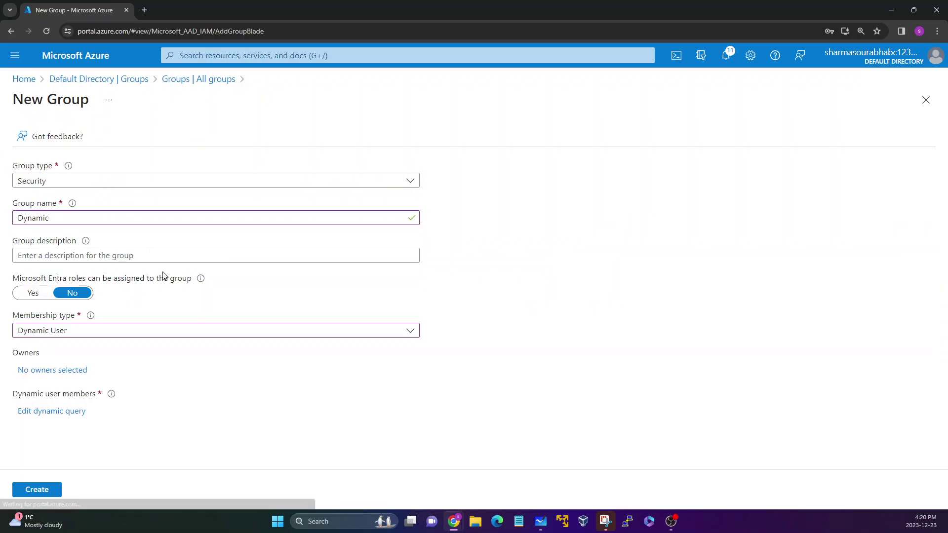
left_click(45, 489)
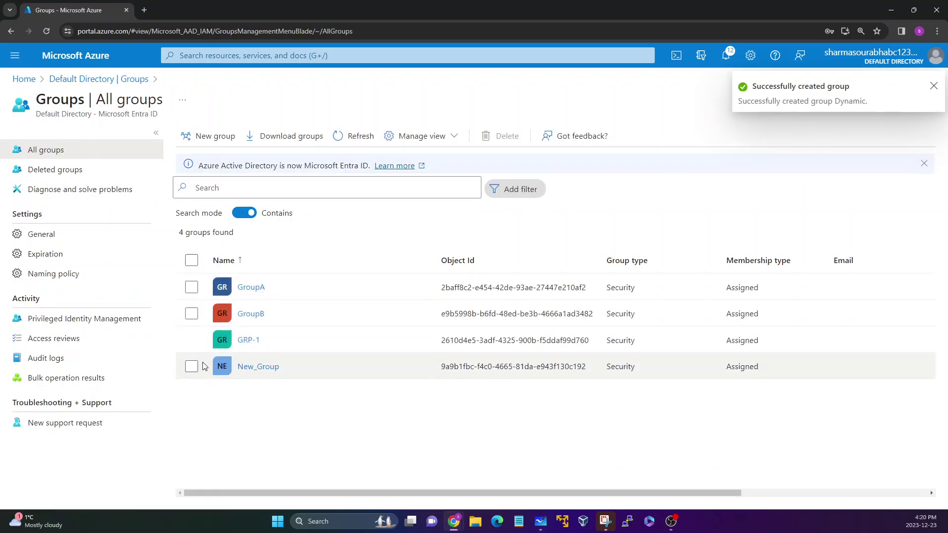
- Refresh the list of all groups and open the overview of the Dynamic group
left_click(359, 137)
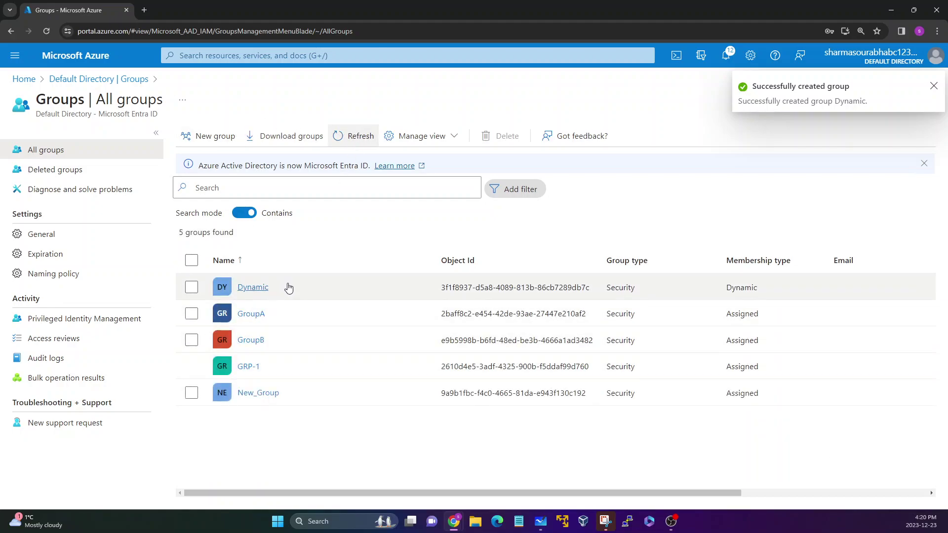
left_click(288, 288)
left_click(266, 290)
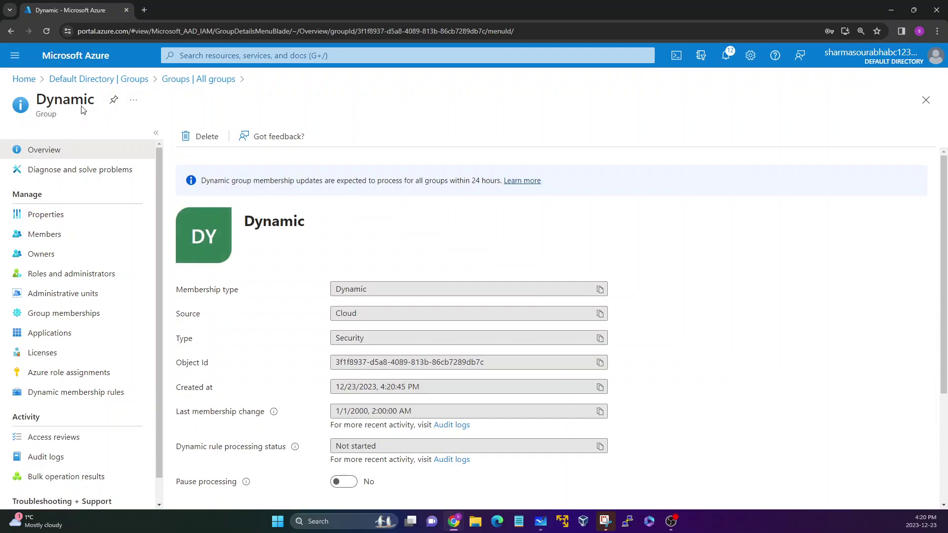
- Return to the list of all groups and compare the membership type of the Dynamic group with the others
left_click(10, 32)
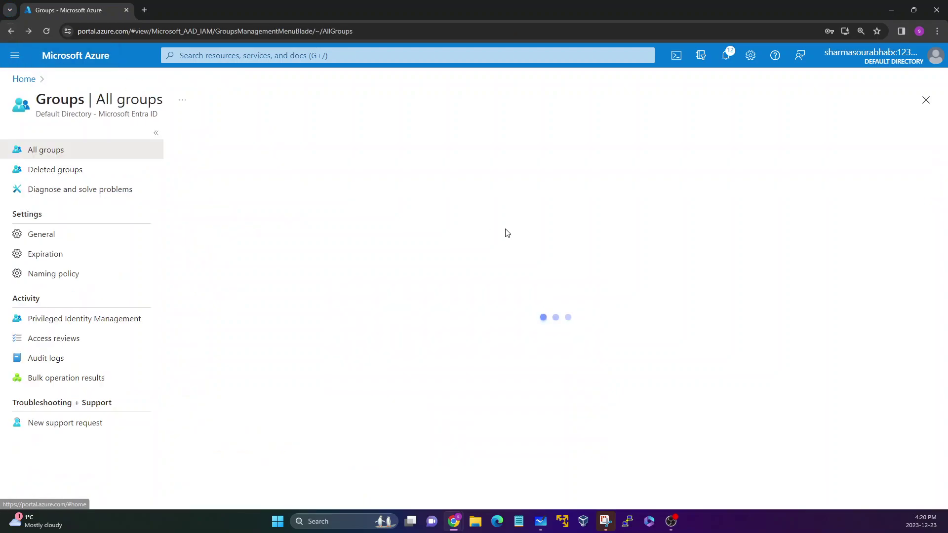
left_click_drag(760, 287, 727, 287)
left_click(725, 443)
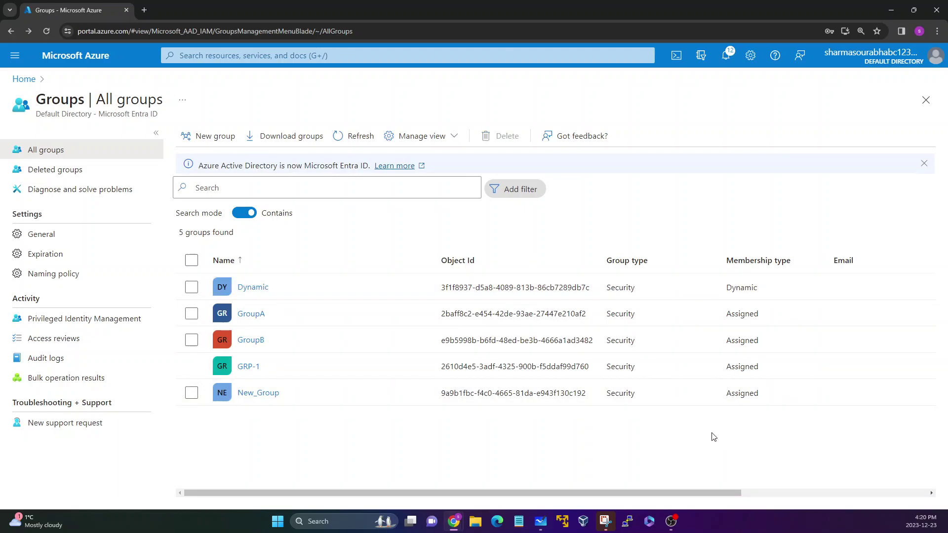
- Go to the users of the Microsoft Entra ID directory and start creating a new internal user
left_click(24, 79)
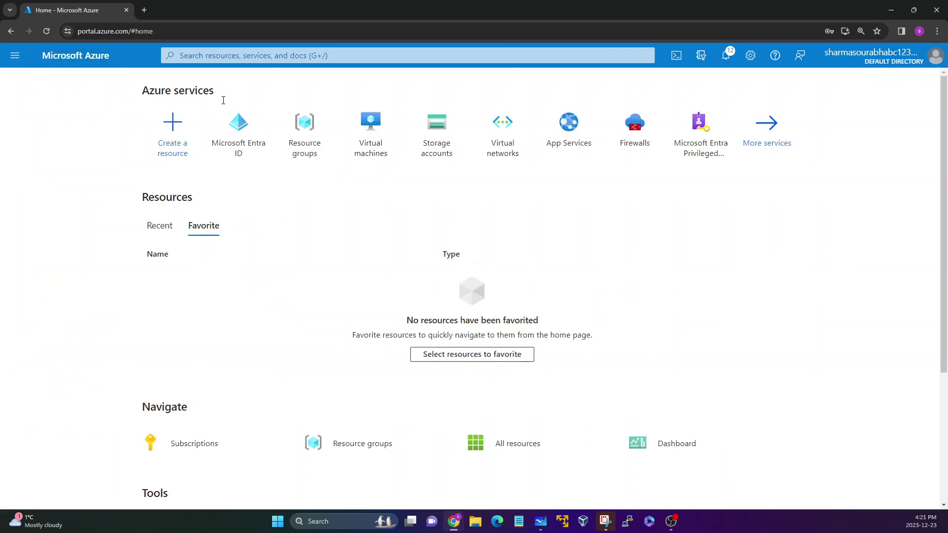
left_click(251, 121)
left_click(56, 234)
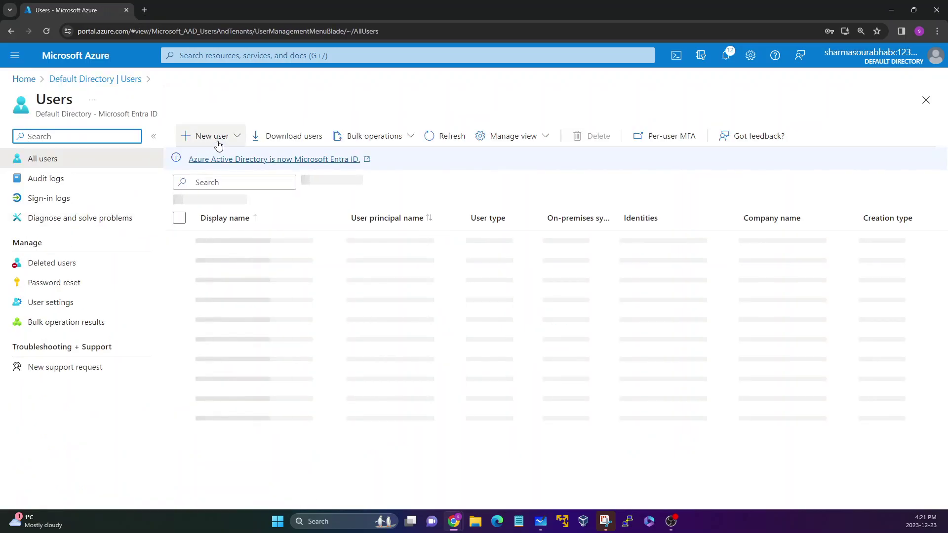
left_click(223, 138)
left_click(215, 183)
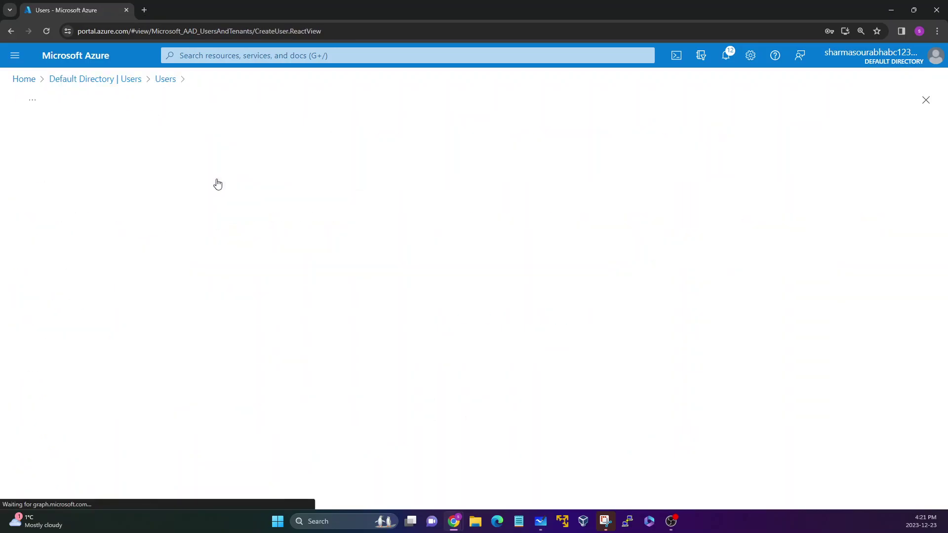
- Set the new user's principal name and display name to USER-B, keeping the auto-generated password option
left_click(179, 219)
type("USER-")
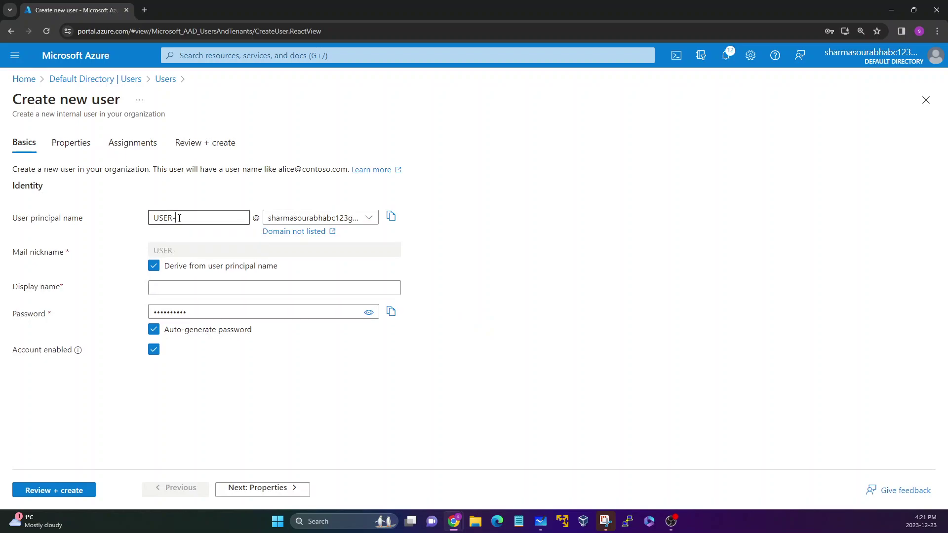
key("Tab")
key("Tab")
key("Tab")
key("Tab")
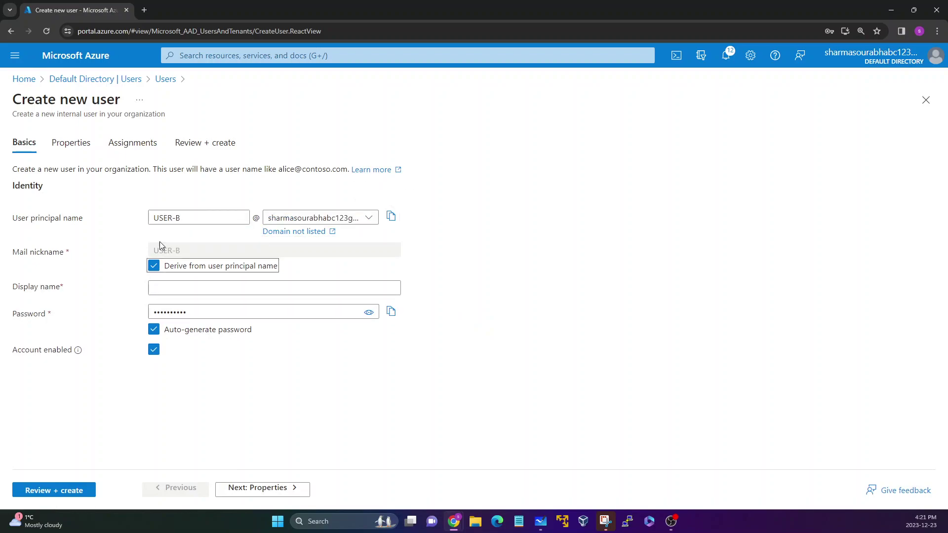
left_click(156, 292)
type("USER-B")
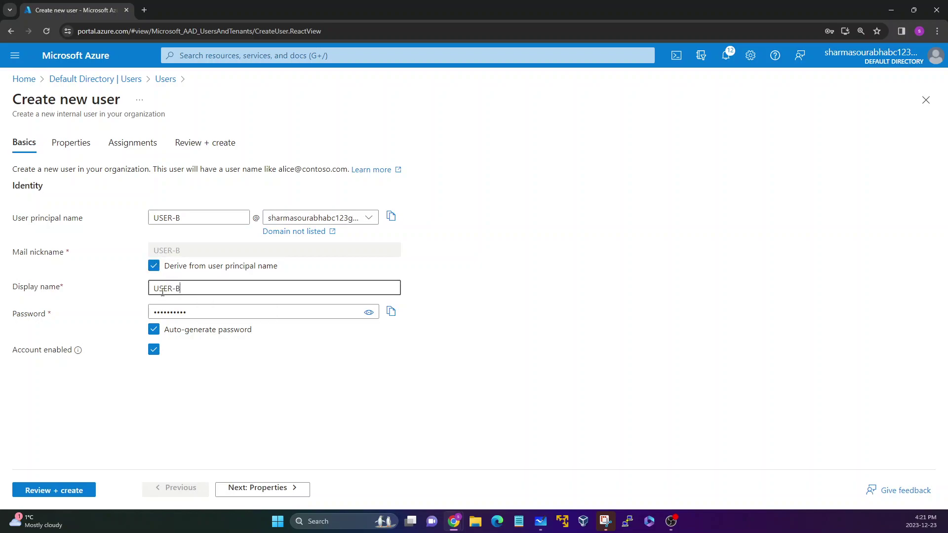
left_click(170, 329)
left_click(154, 328)
- Look through the new user's identity and job properties and set the department to IT
left_click(245, 485)
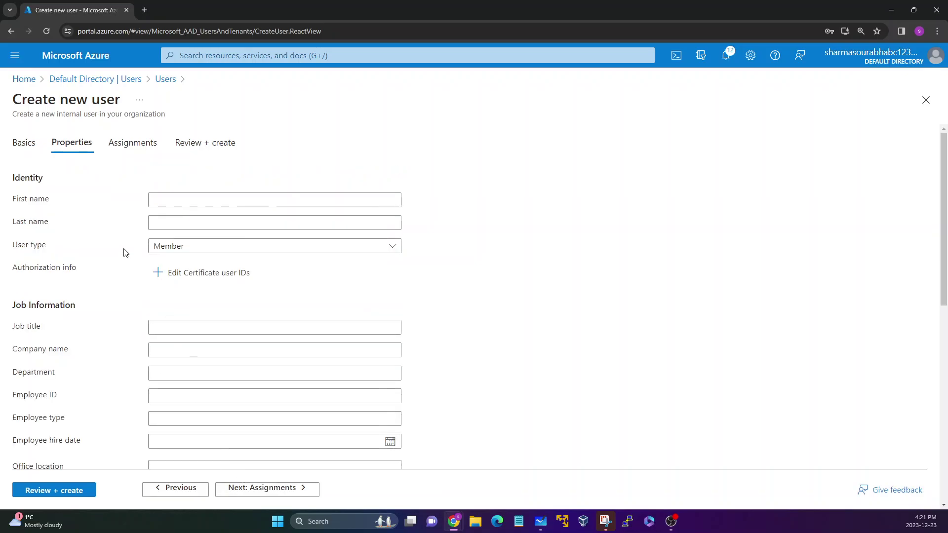
left_click_drag(13, 179, 89, 262)
left_click(62, 185)
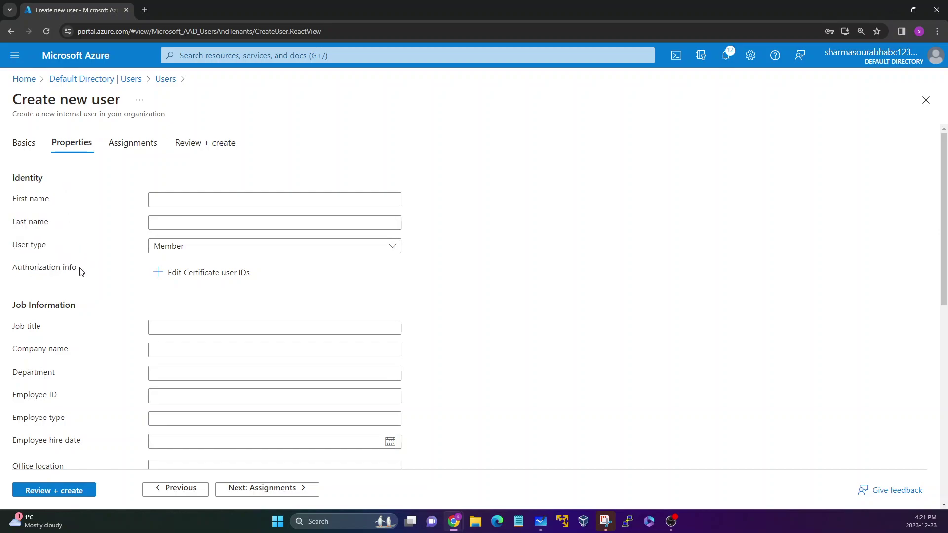
left_click_drag(9, 190, 87, 393)
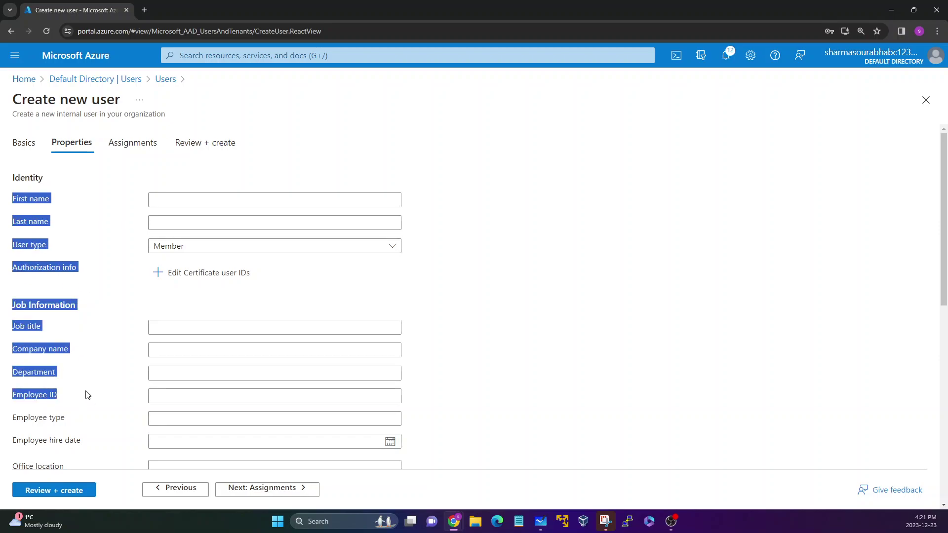
scroll(84, 389, "down", 3)
left_click(77, 375)
scroll(64, 345, "up", 2)
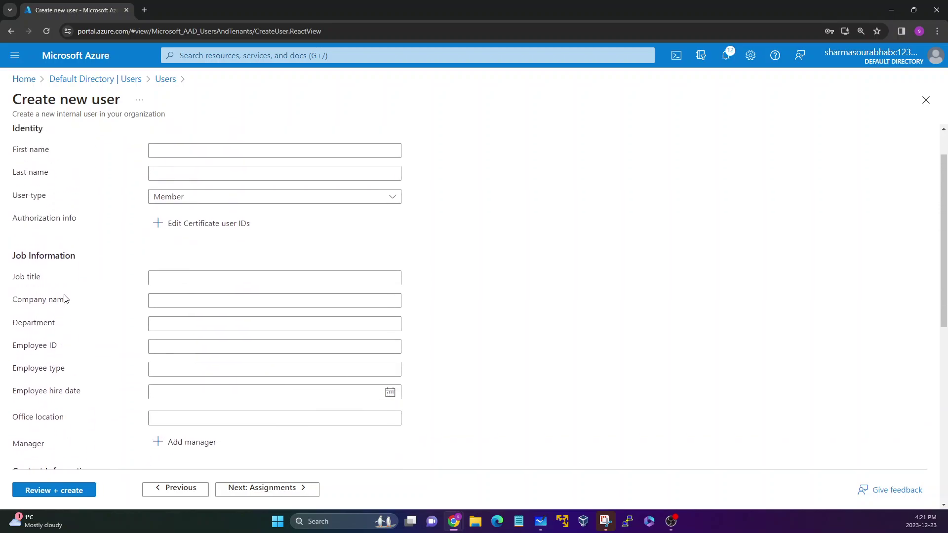
left_click_drag(10, 323, 58, 323)
left_click(59, 324)
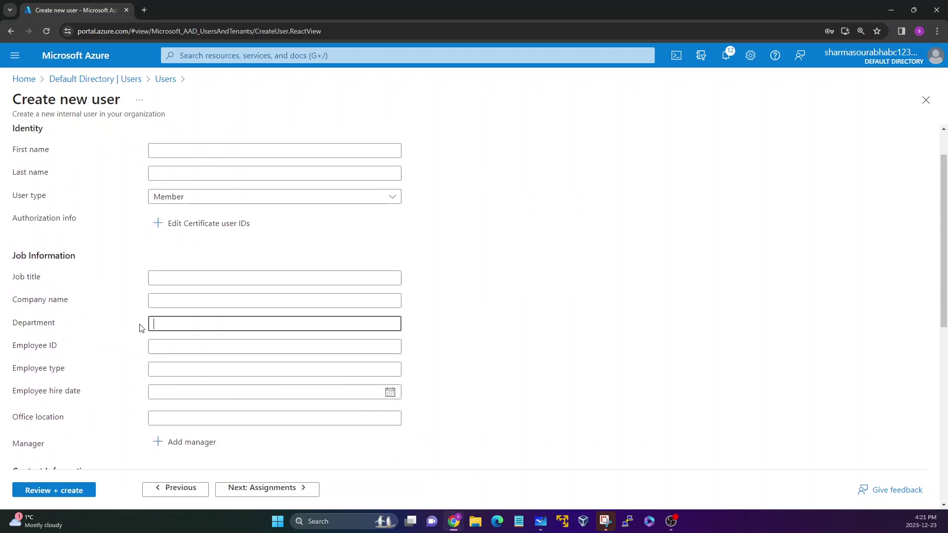
type("IT")
left_click(138, 330)
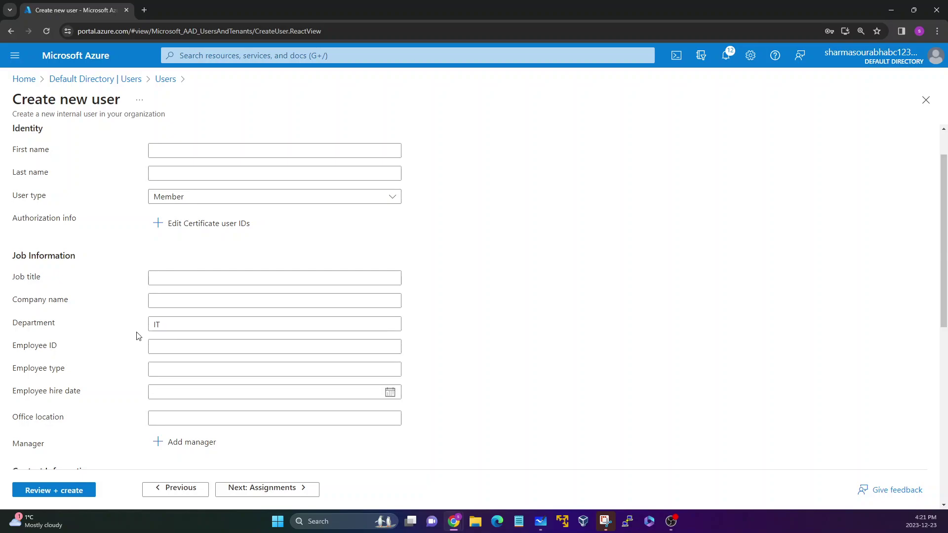
- Skip the assignments, create the user USER-B and refresh the list of all users
left_click(230, 488)
left_click(230, 489)
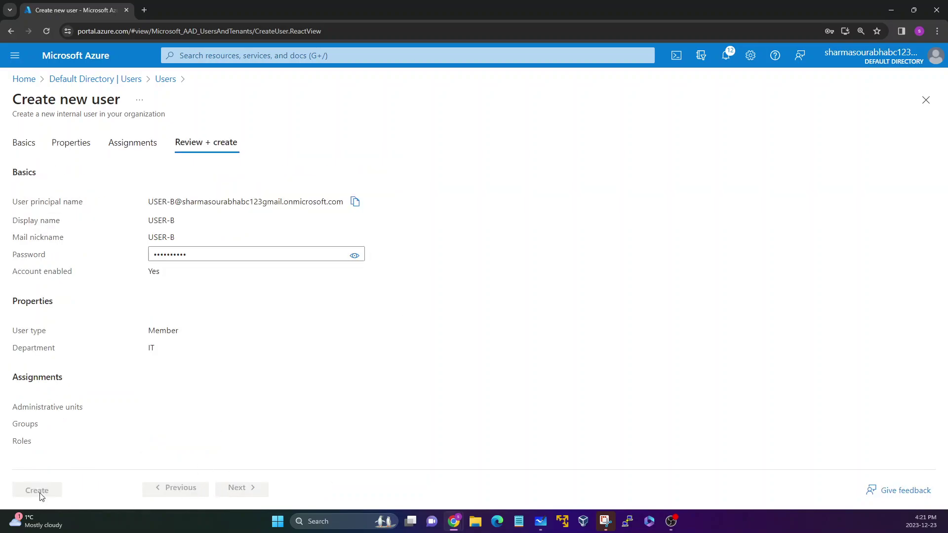
left_click(40, 491)
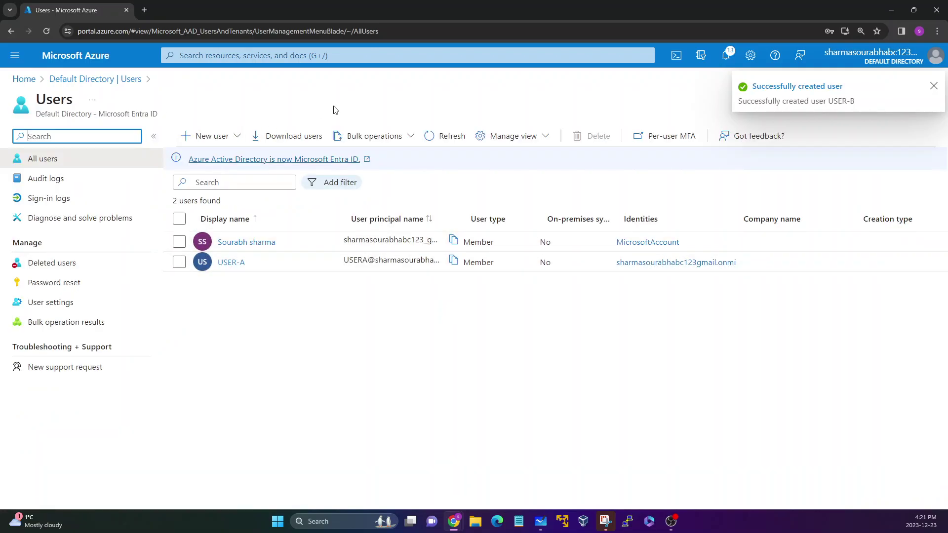
left_click(444, 135)
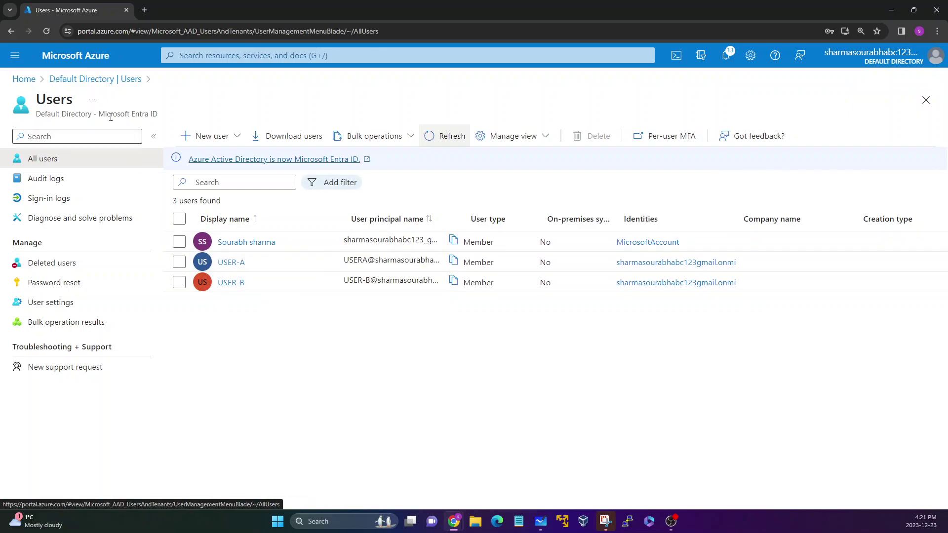
- Open the member list of the Dynamic group and reload it to check for the new IT user
left_click(71, 80)
left_click(53, 255)
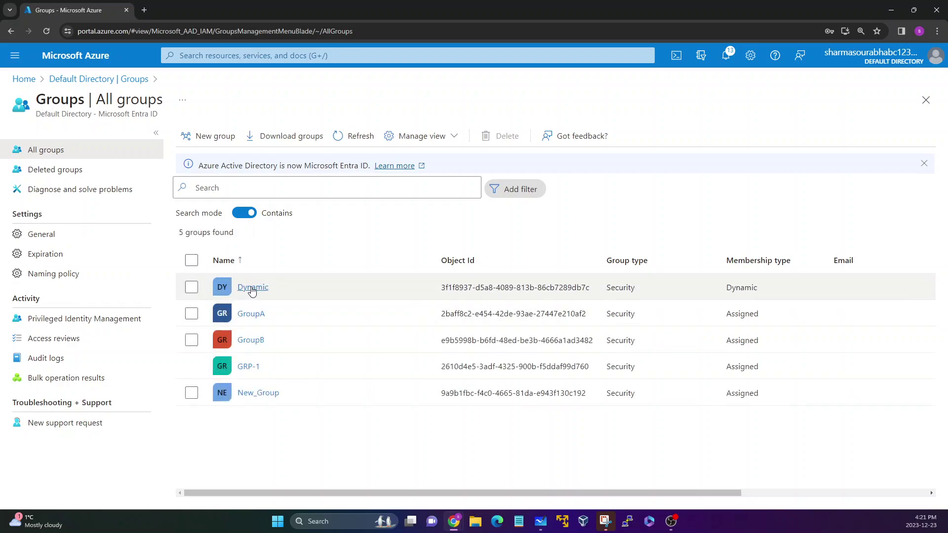
left_click(251, 290)
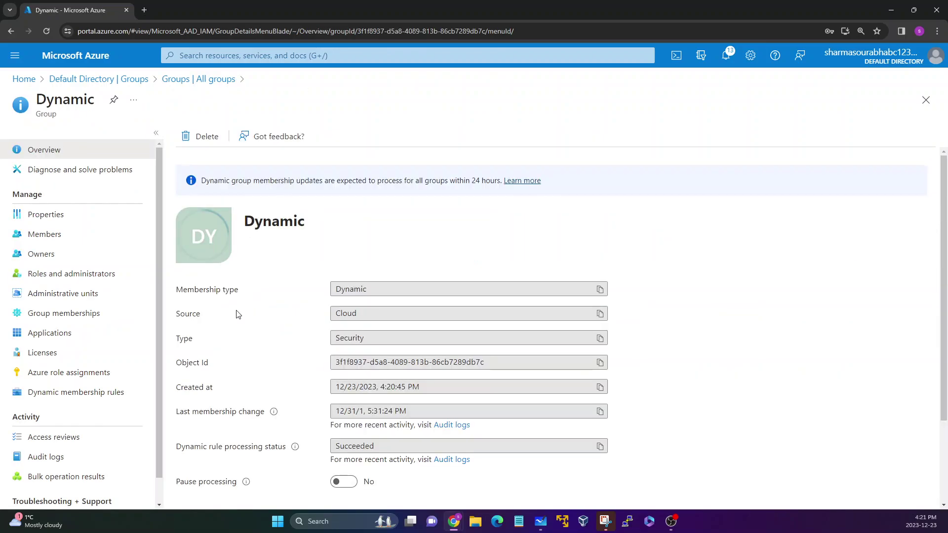
left_click(67, 240)
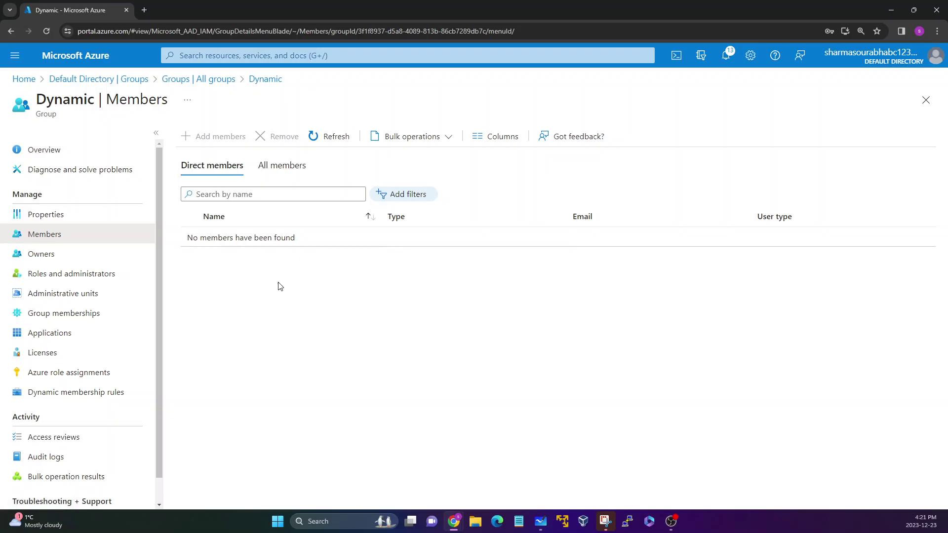
left_click(47, 29)
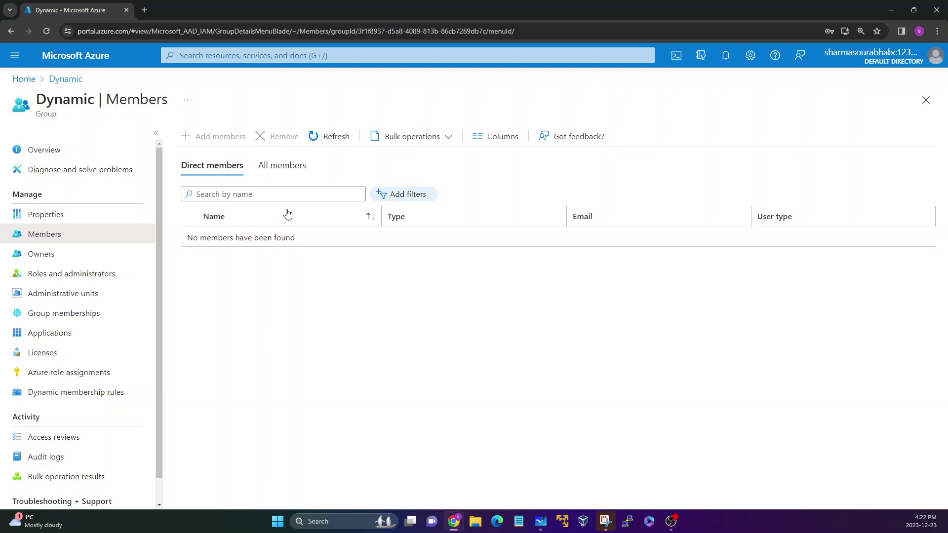
left_click(315, 139)
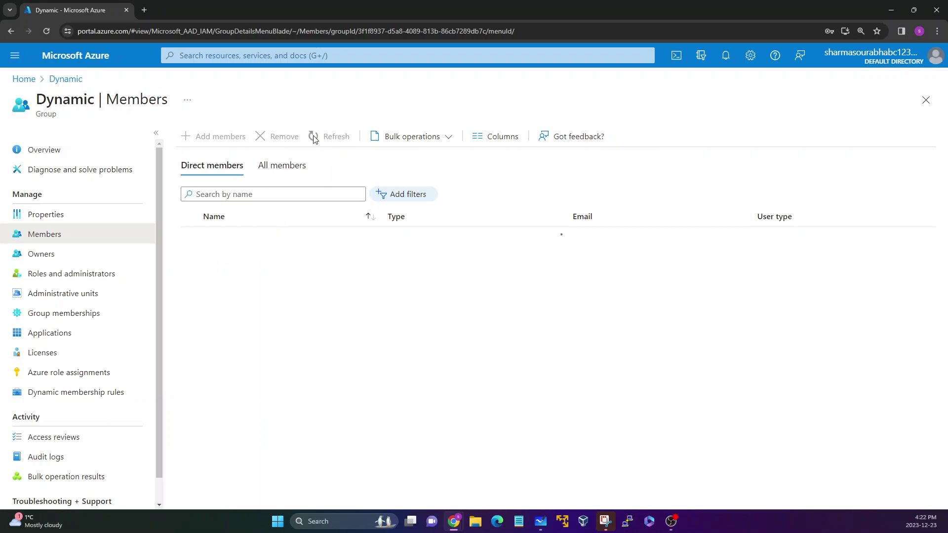
left_click(46, 32)
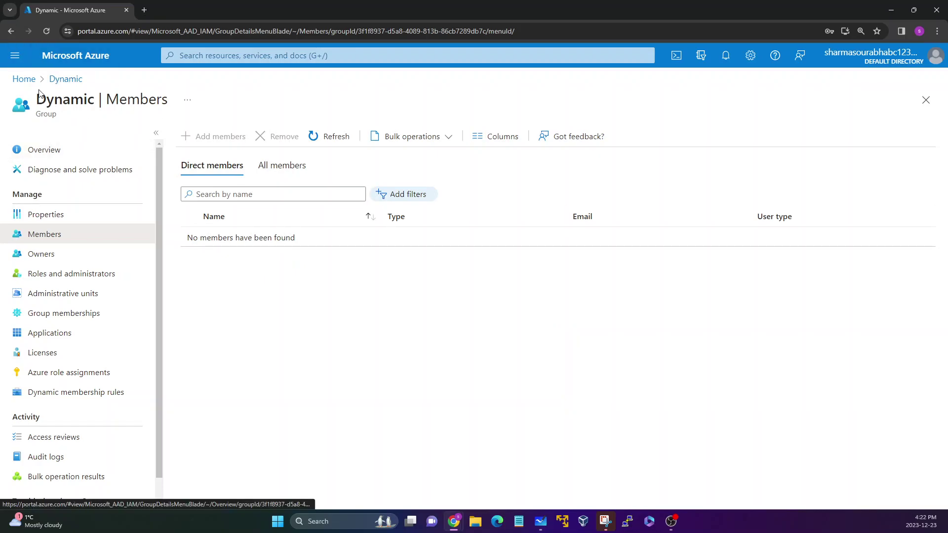
- Start a new group in the directory's group list and set its group type to Microsoft 365
left_click(24, 79)
left_click(244, 128)
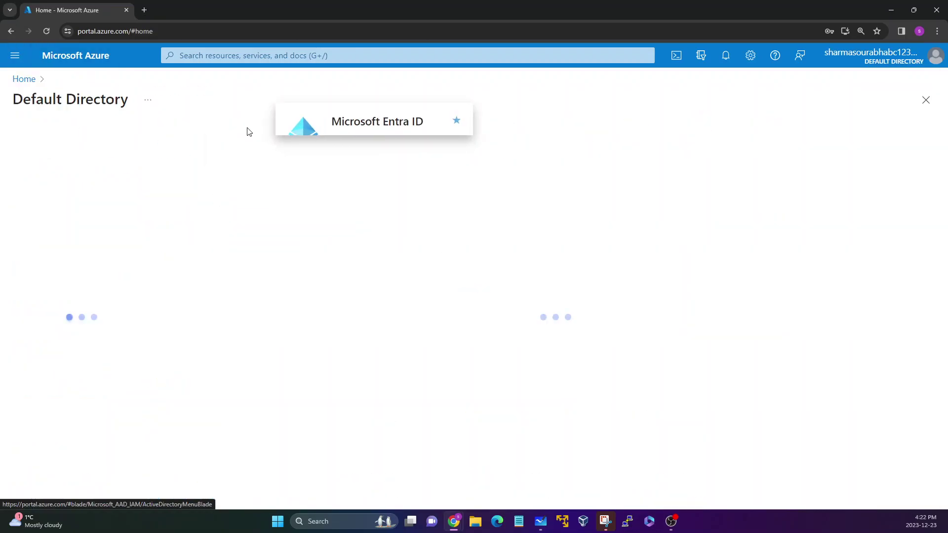
left_click(76, 262)
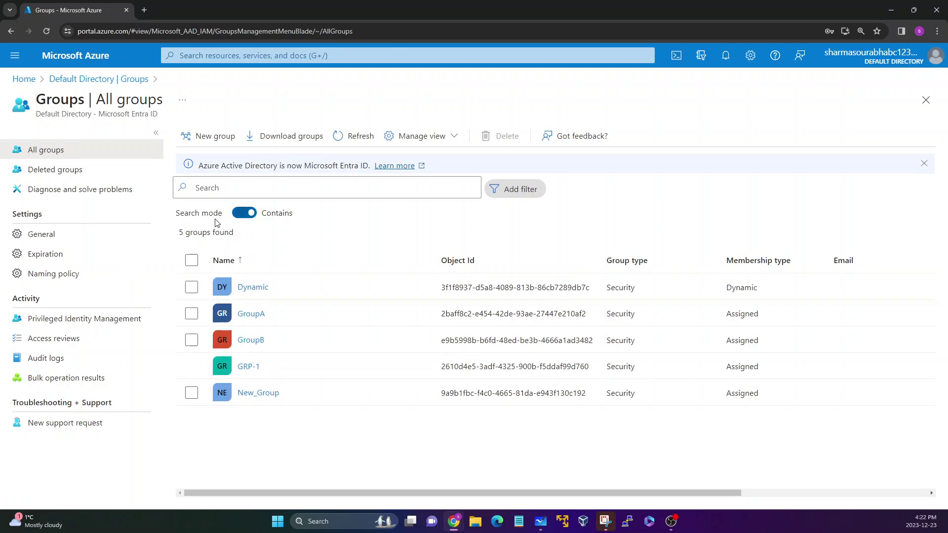
left_click(201, 139)
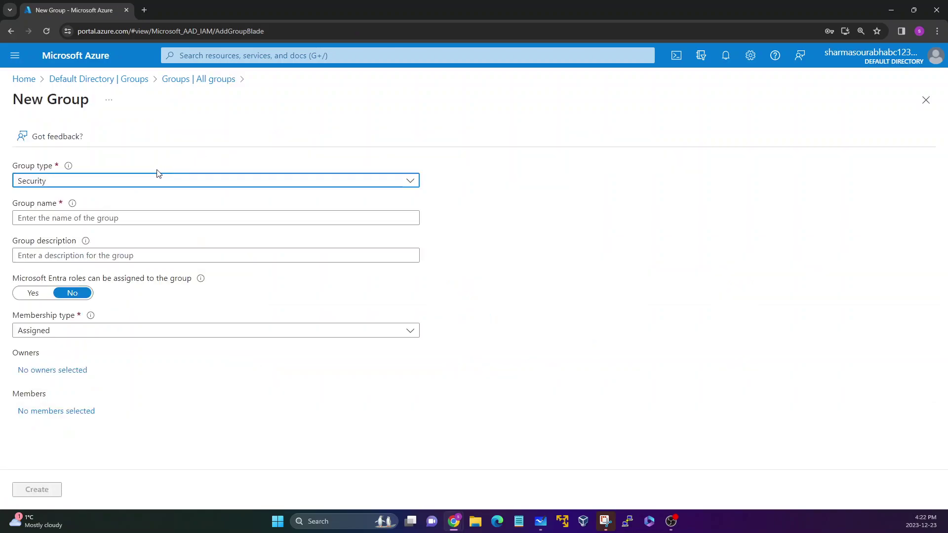
left_click(147, 181)
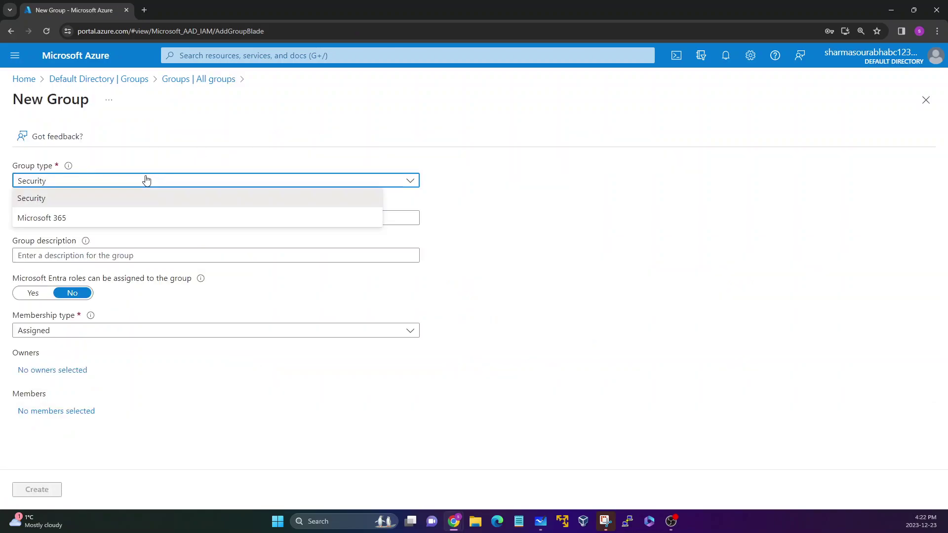
left_click(95, 224)
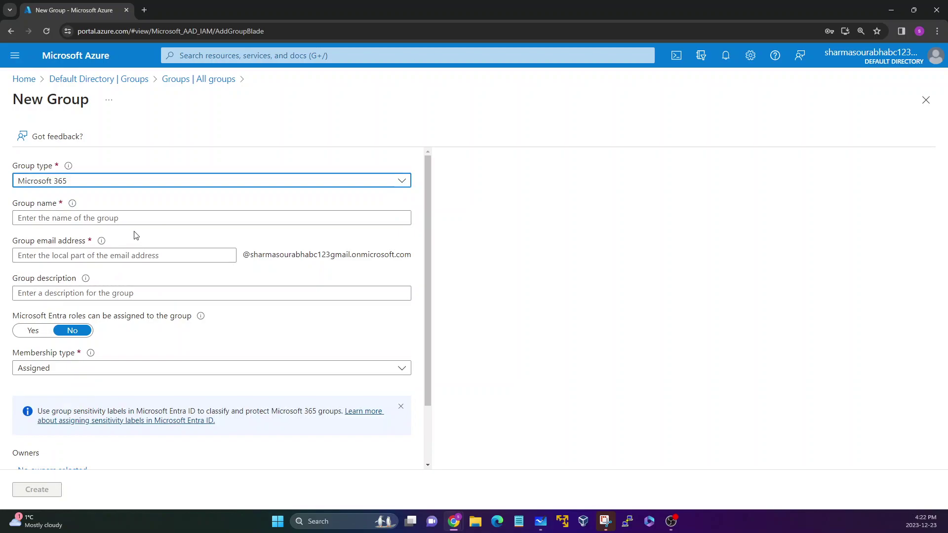
- Set the Microsoft 365 group's membership type to Dynamic User and start adding a dynamic query
scroll(137, 236, "down", 1)
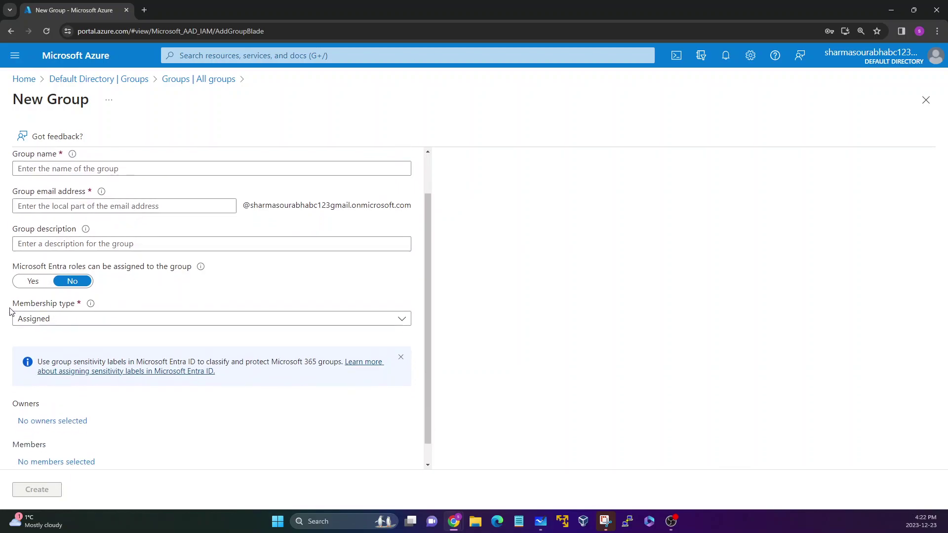
left_click(91, 320)
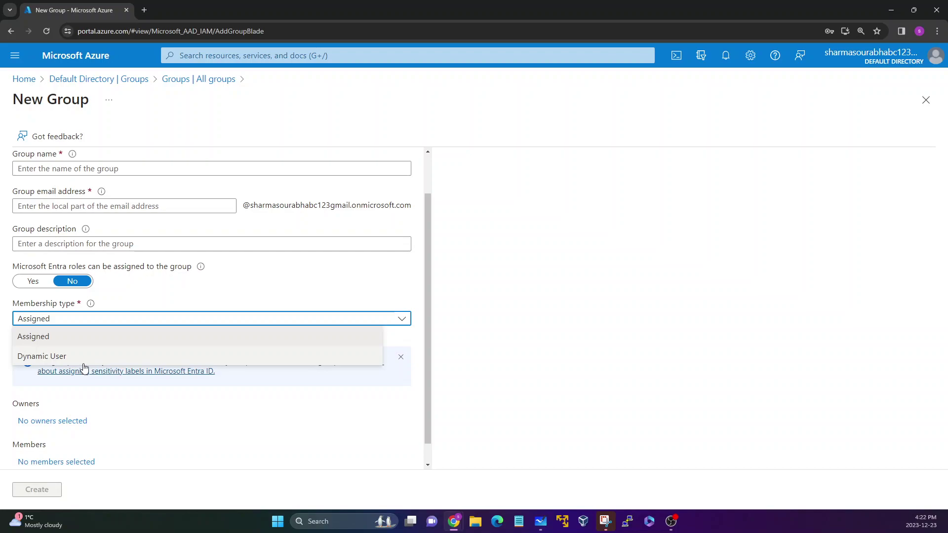
left_click(53, 356)
scroll(61, 423, "down", 1)
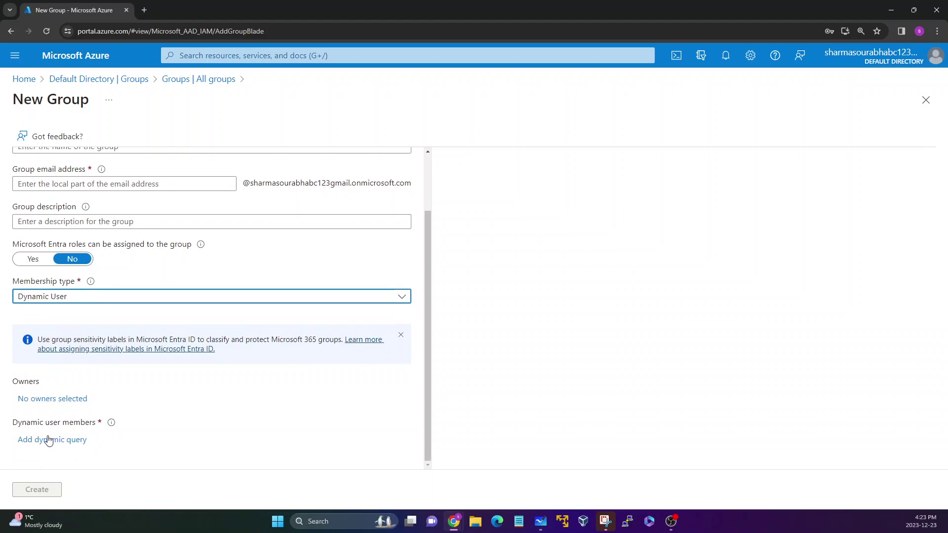
left_click(49, 440)
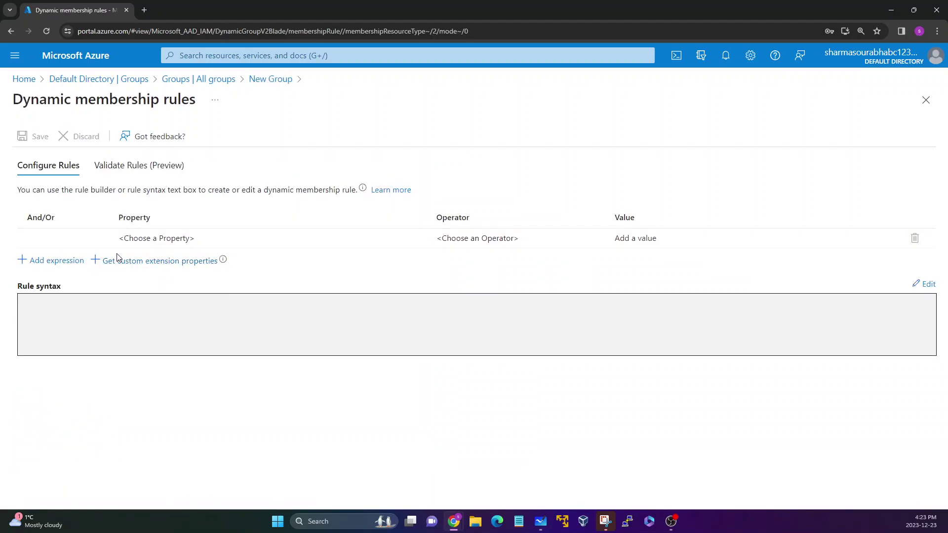
- Choose city as the property of the first expression in the dynamic membership rule
left_click(179, 240)
scroll(158, 360, "down", 2)
scroll(154, 357, "up", 1)
left_click(143, 315)
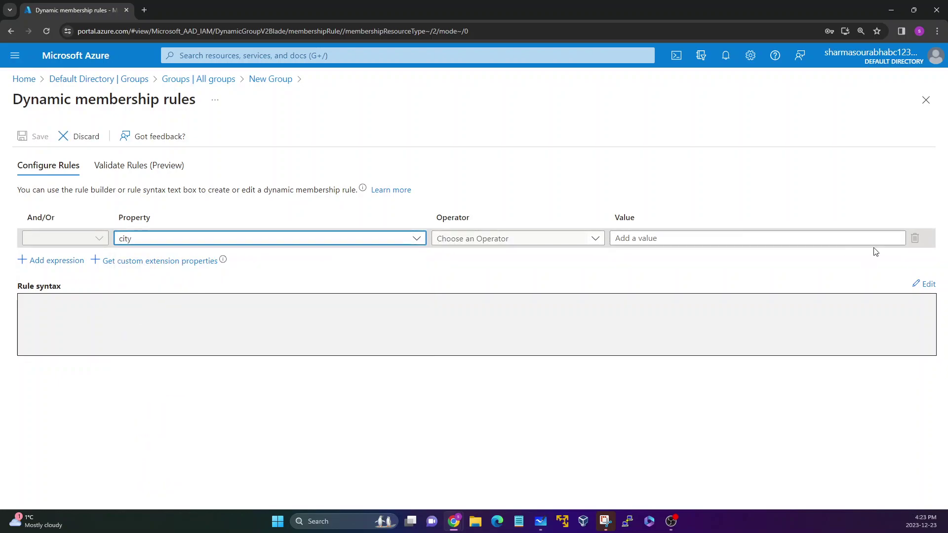
- Look through the properties and operators available for the dynamic membership rule, and leave the rule editor, discarding the unsaved edits
left_click(348, 241)
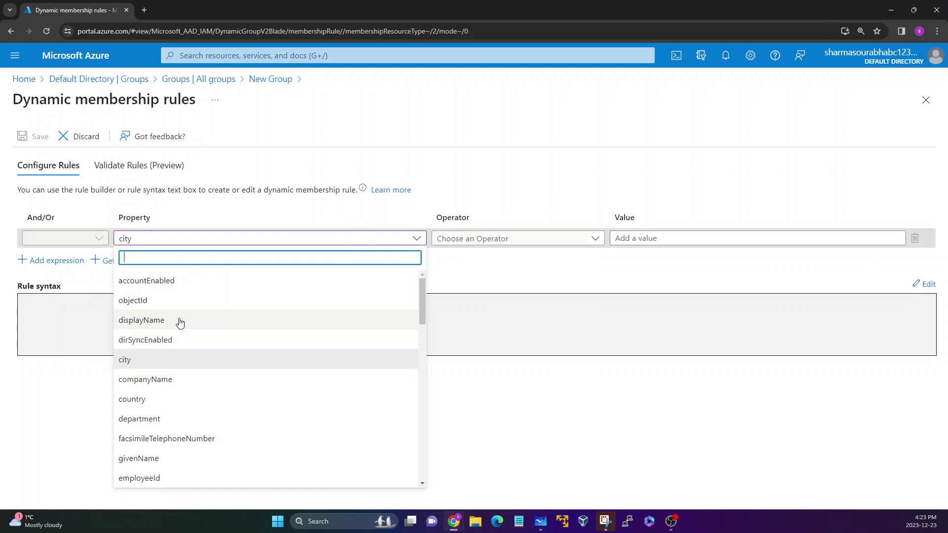
scroll(183, 324, "down", 2)
scroll(183, 323, "down", 2)
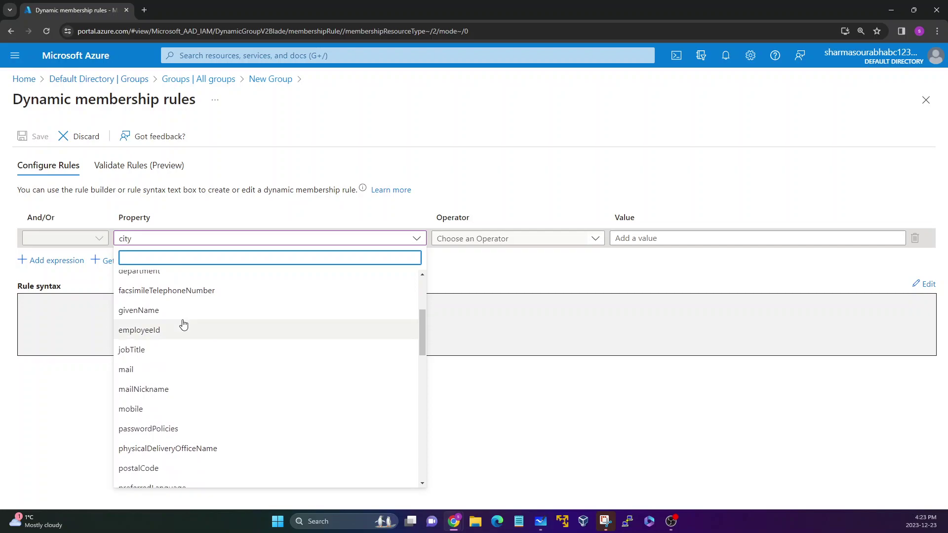
left_click(501, 341)
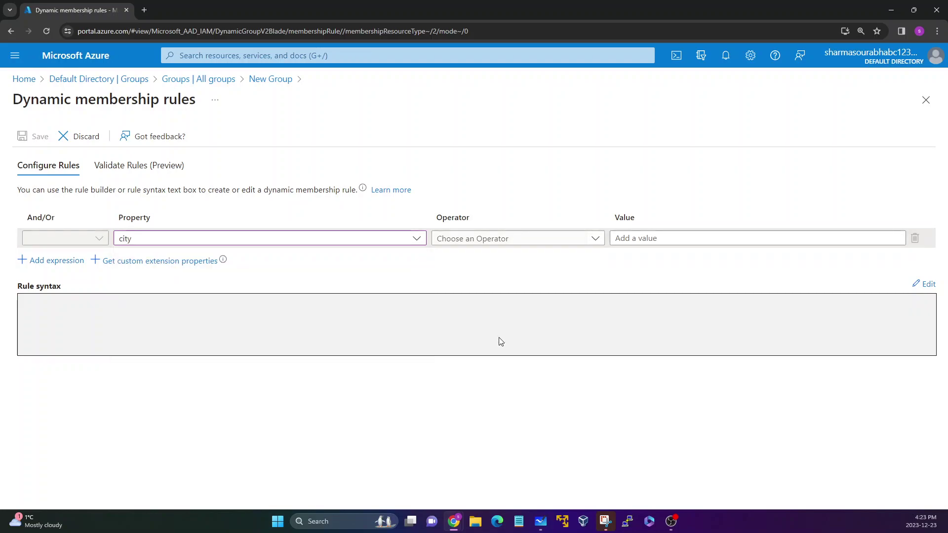
left_click(515, 239)
scroll(489, 312, "down", 3)
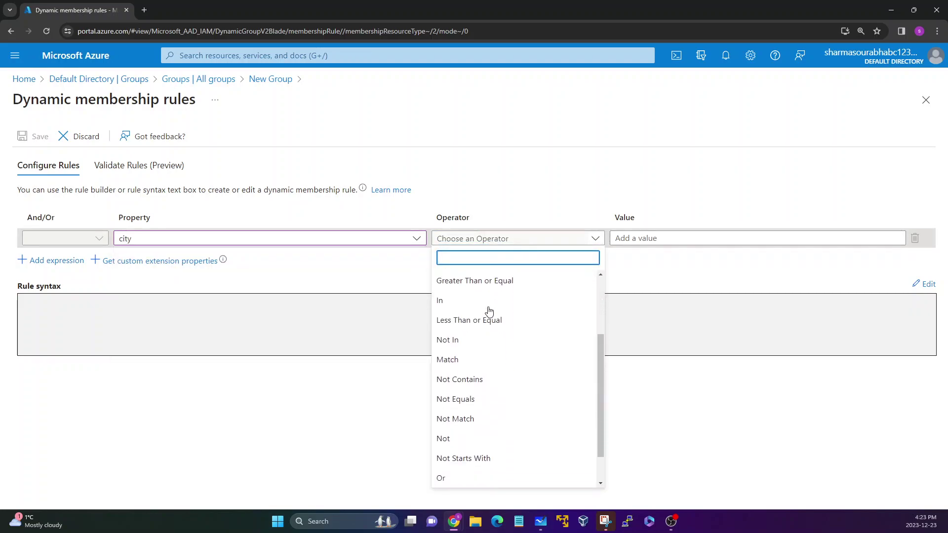
left_click(728, 414)
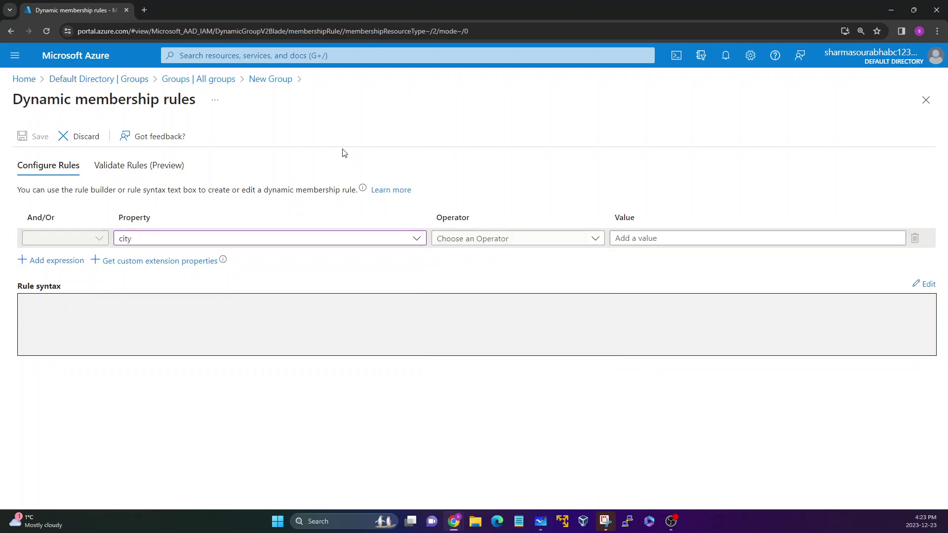
left_click(132, 83)
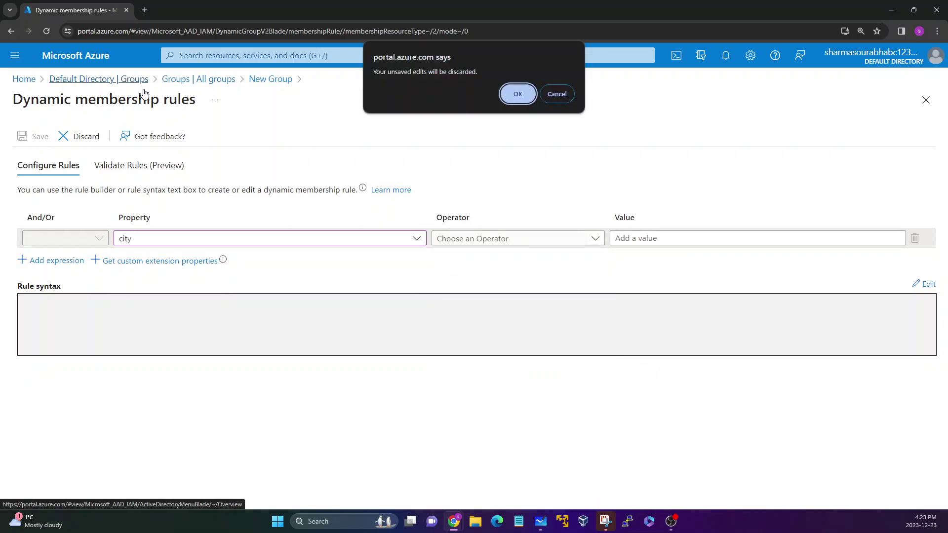
left_click(505, 93)
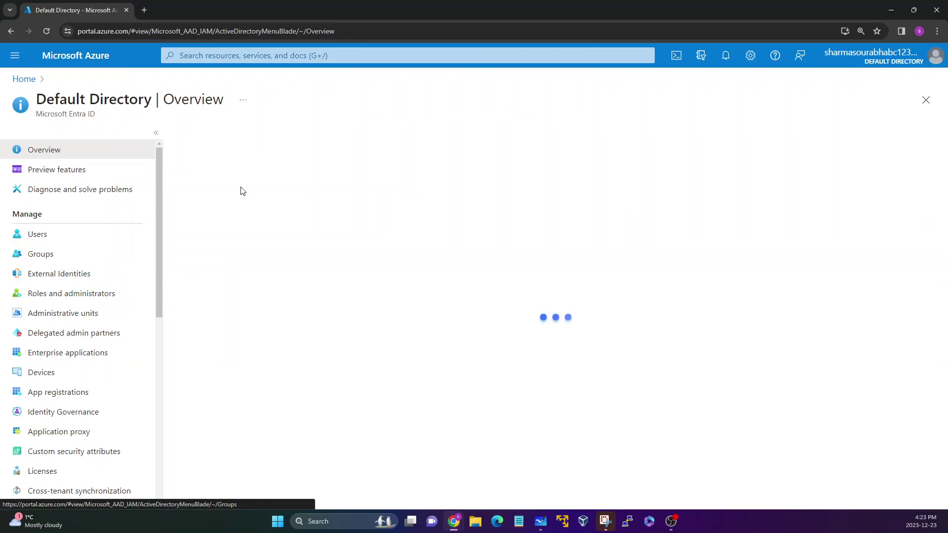
- Open the Dynamic group from the directory's group list and refresh its direct members to check for USER-B
left_click(53, 258)
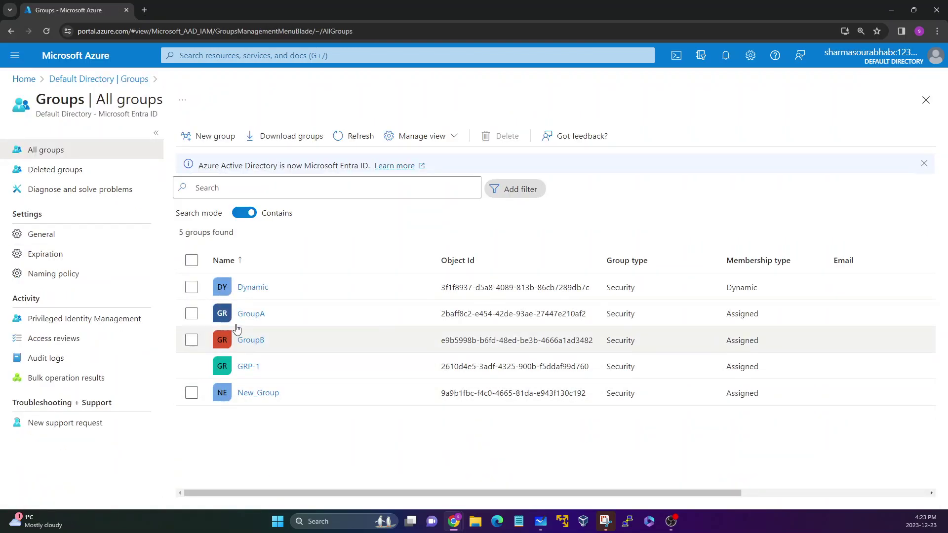
left_click(244, 289)
left_click(71, 228)
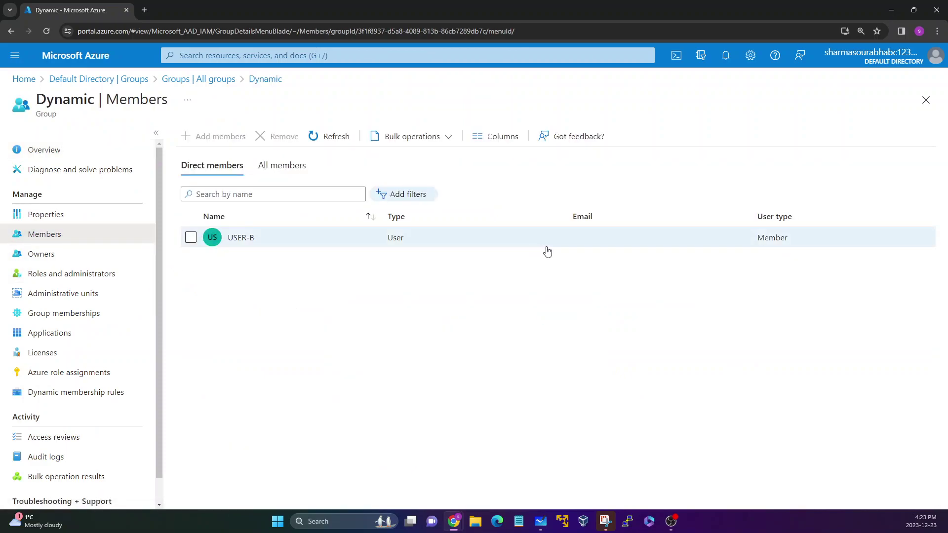
left_click_drag(416, 248, 234, 247)
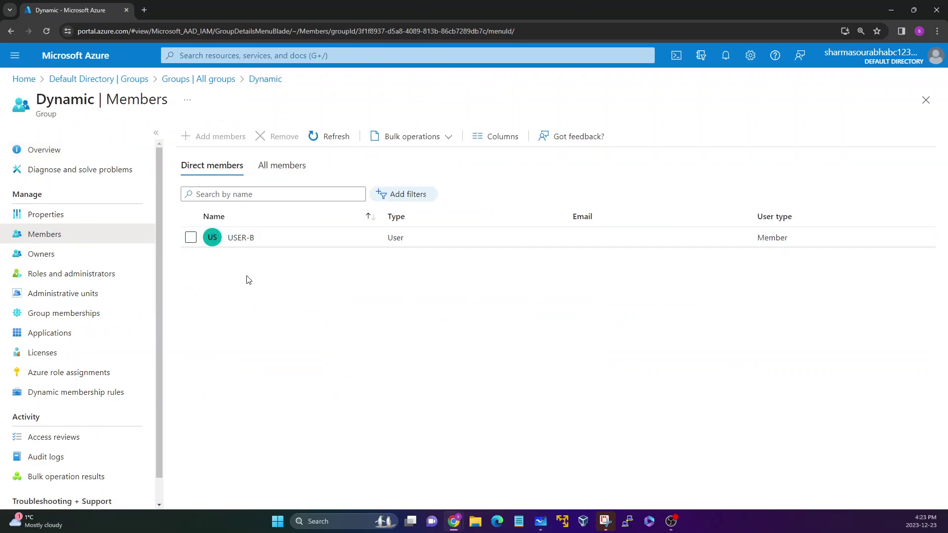
left_click(313, 135)
left_click(192, 238)
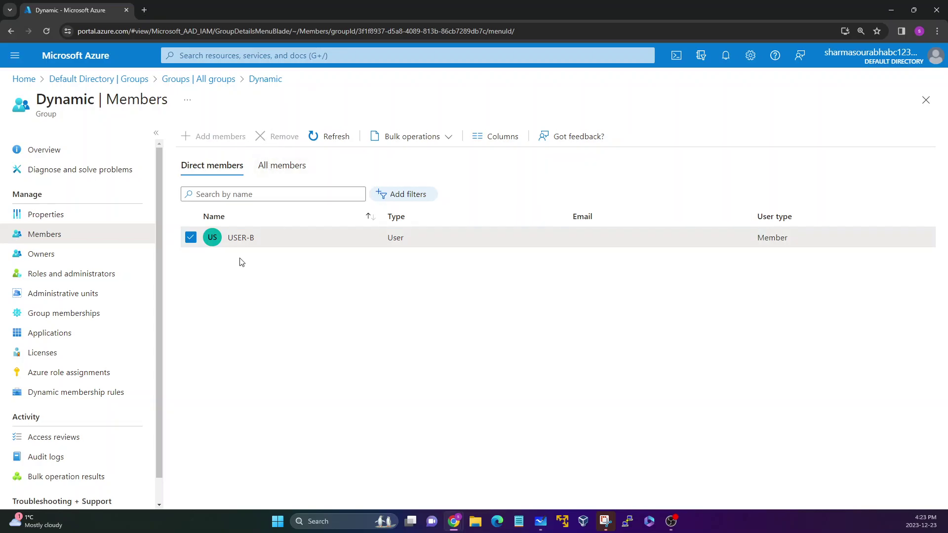
left_click(191, 238)
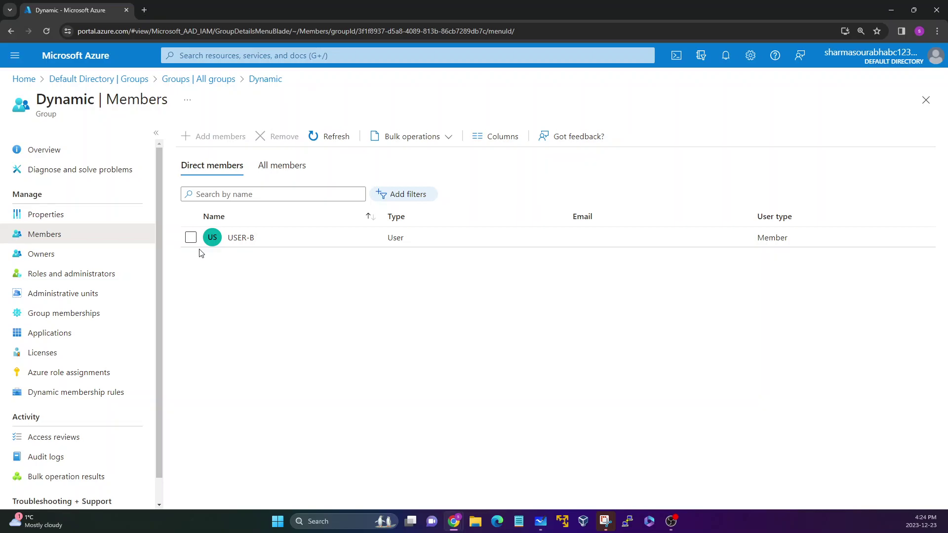
- Return to the default directory's user list and open the profile of USER-B
left_click(176, 79)
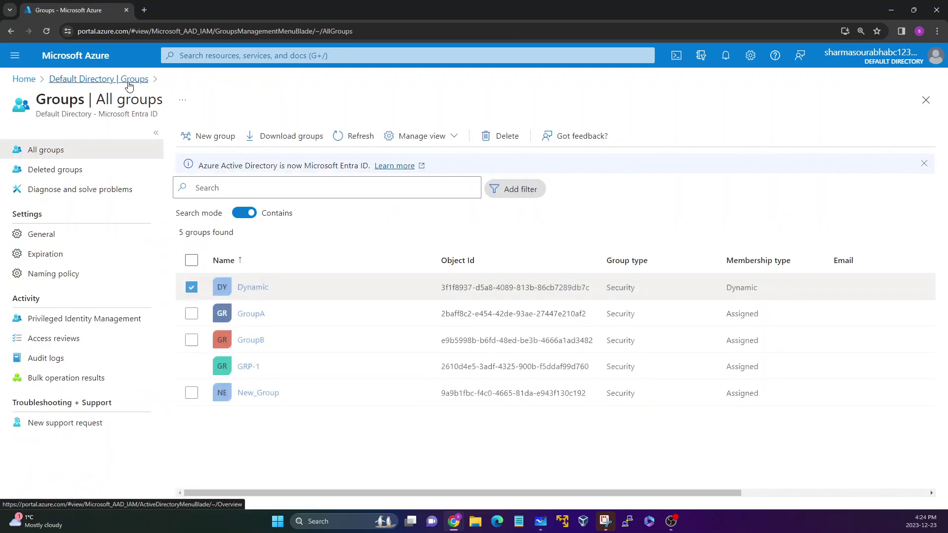
left_click(134, 83)
left_click(37, 234)
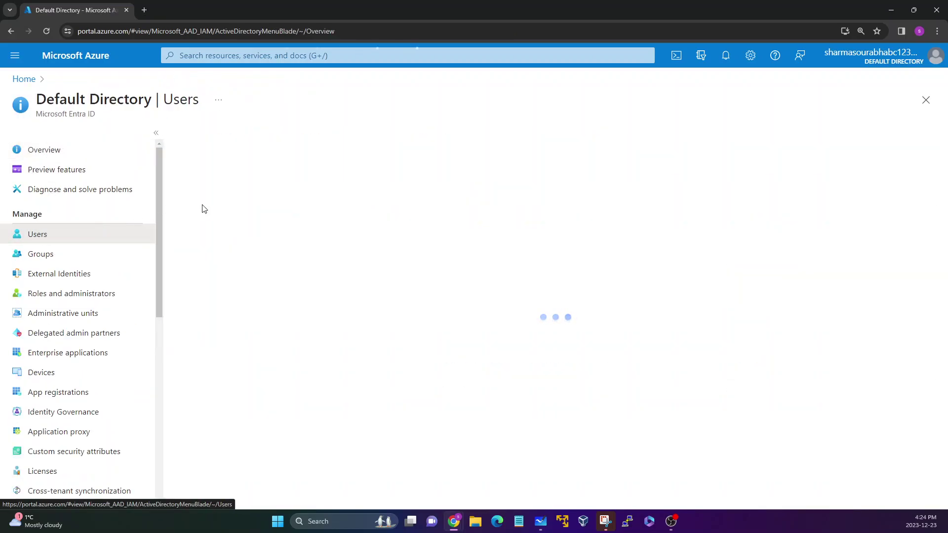
left_click(230, 283)
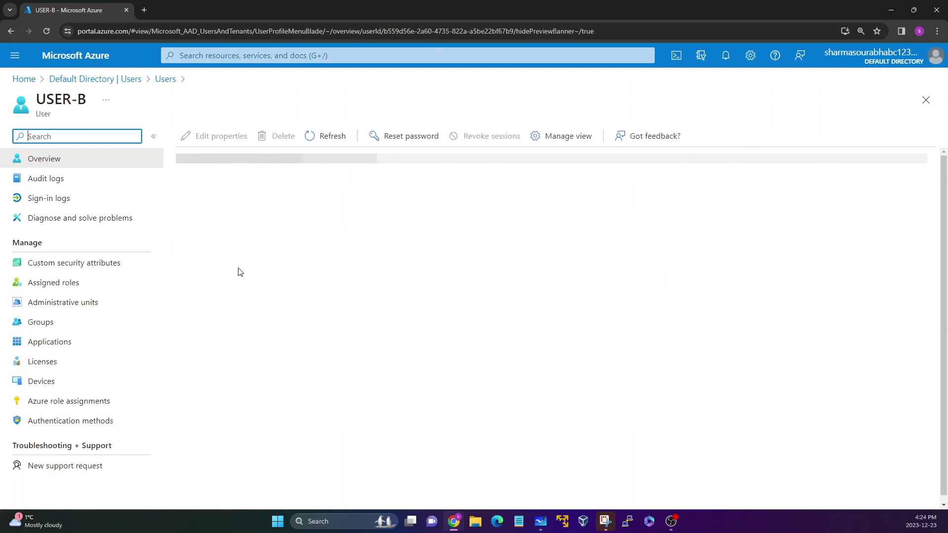